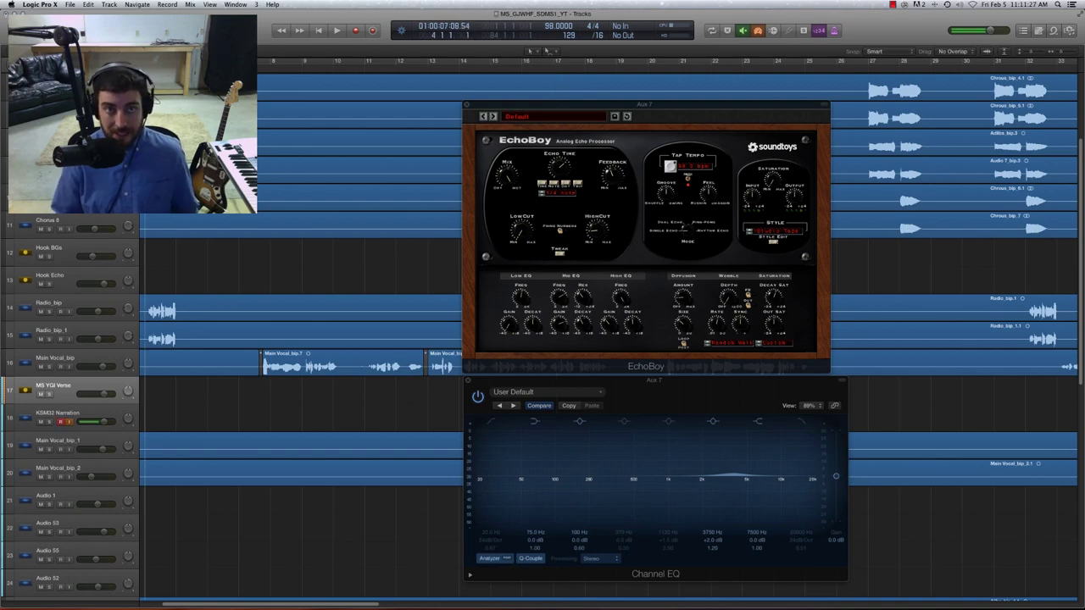
# - Zoom out and play the vocal section to hear the existing EchoBoy delay throws
pyautogui.press('super+Left')
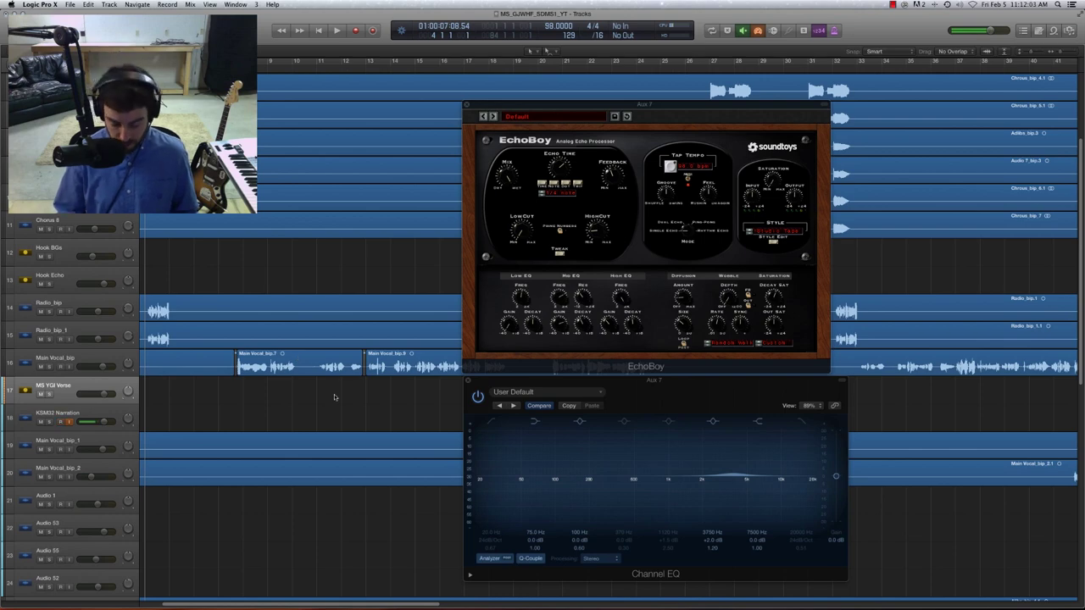
pyautogui.press('super+Left')
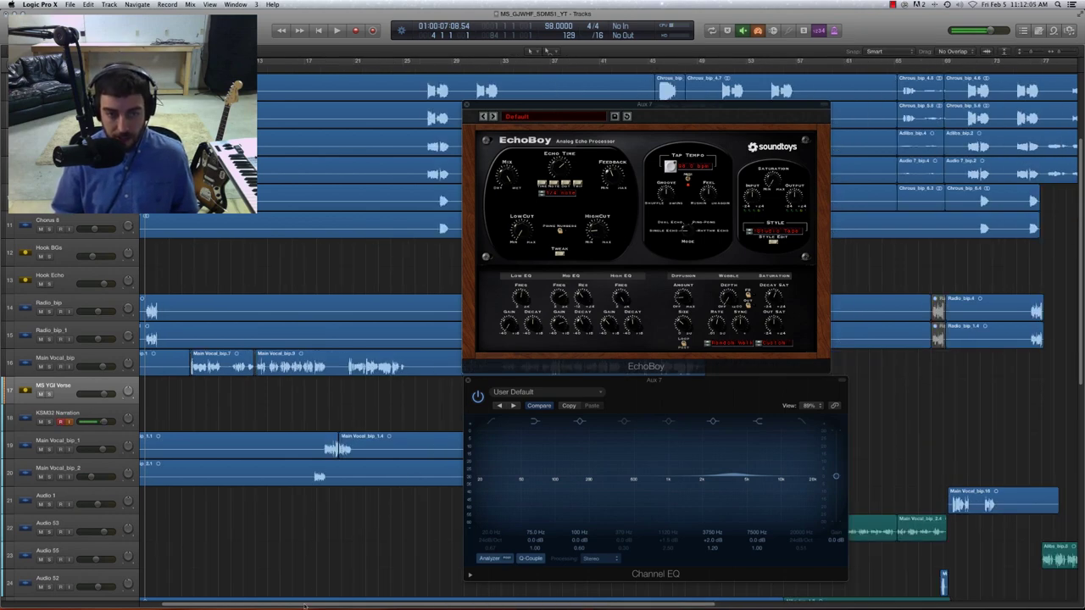
pyautogui.moveTo(307, 604); pyautogui.dragTo(257, 607)
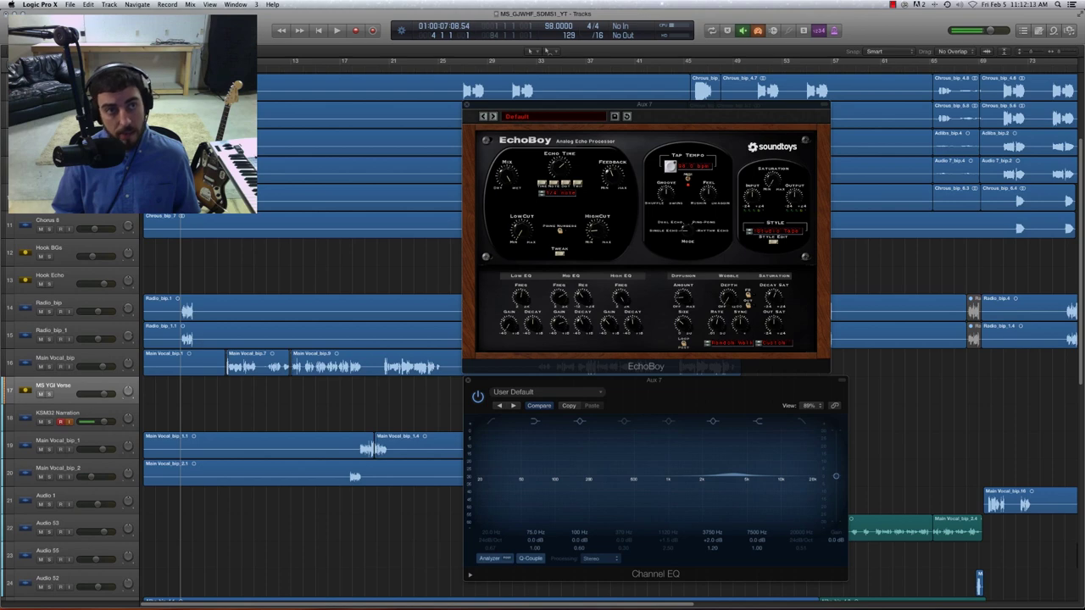
pyautogui.press('space')
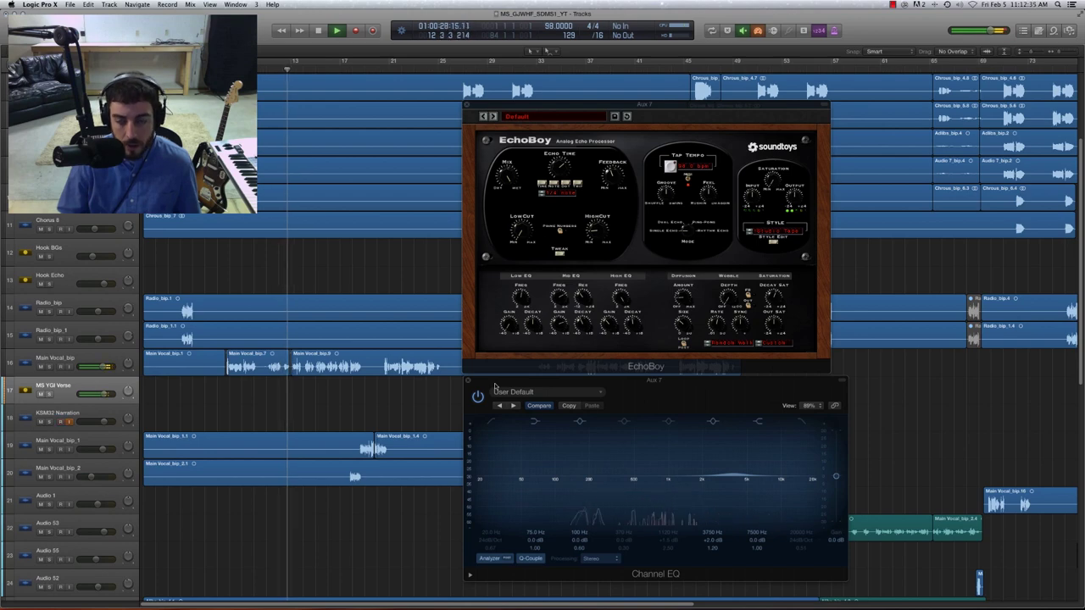
pyautogui.press('space')
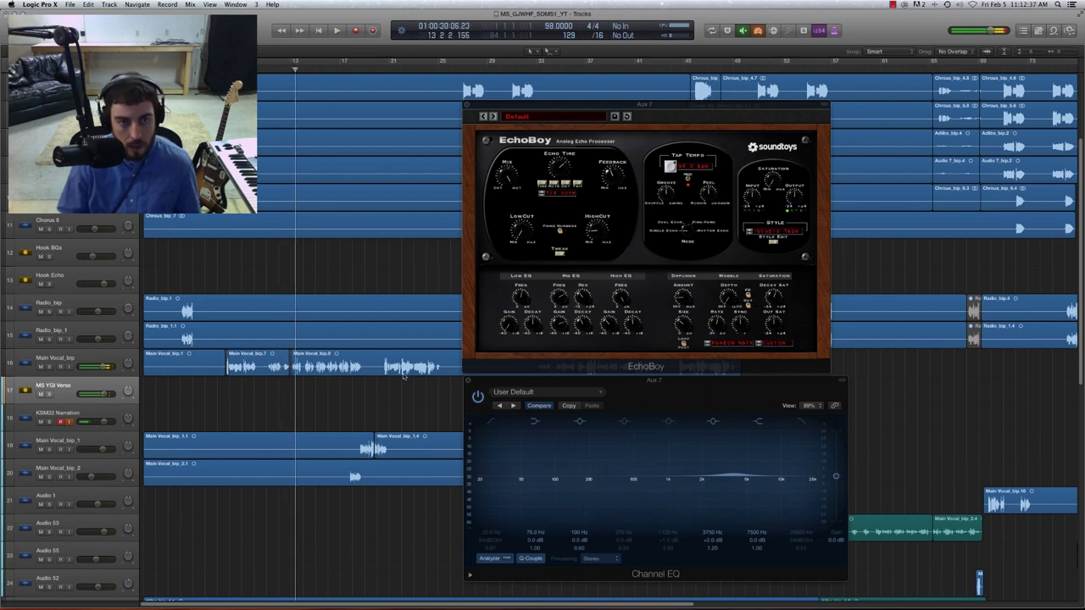
# - Replay the vocal from bar 7 through about bar 12
pyautogui.click(229, 61)
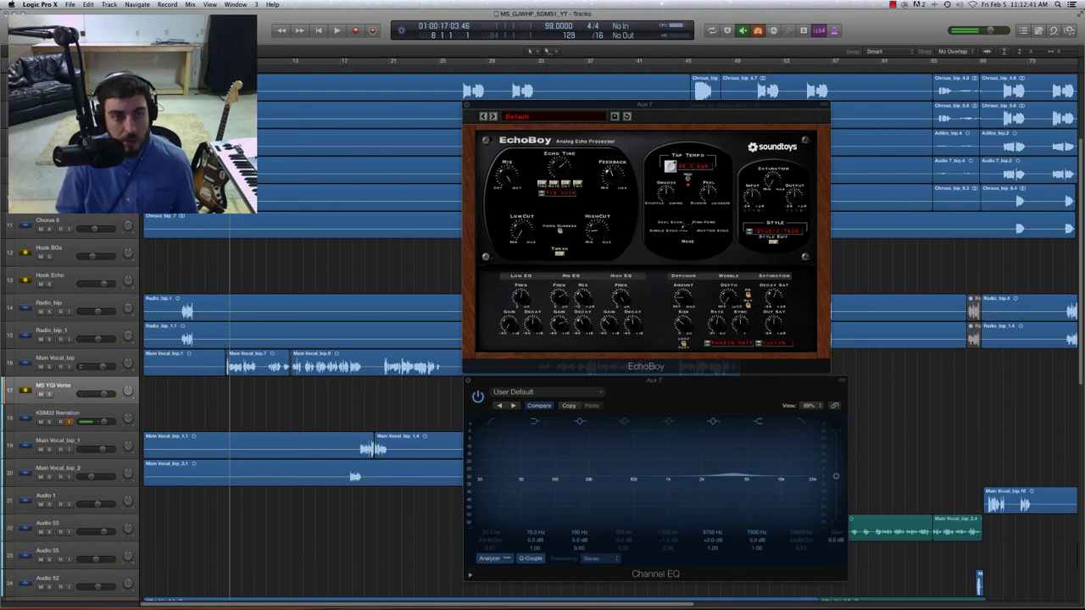
pyautogui.press(',')
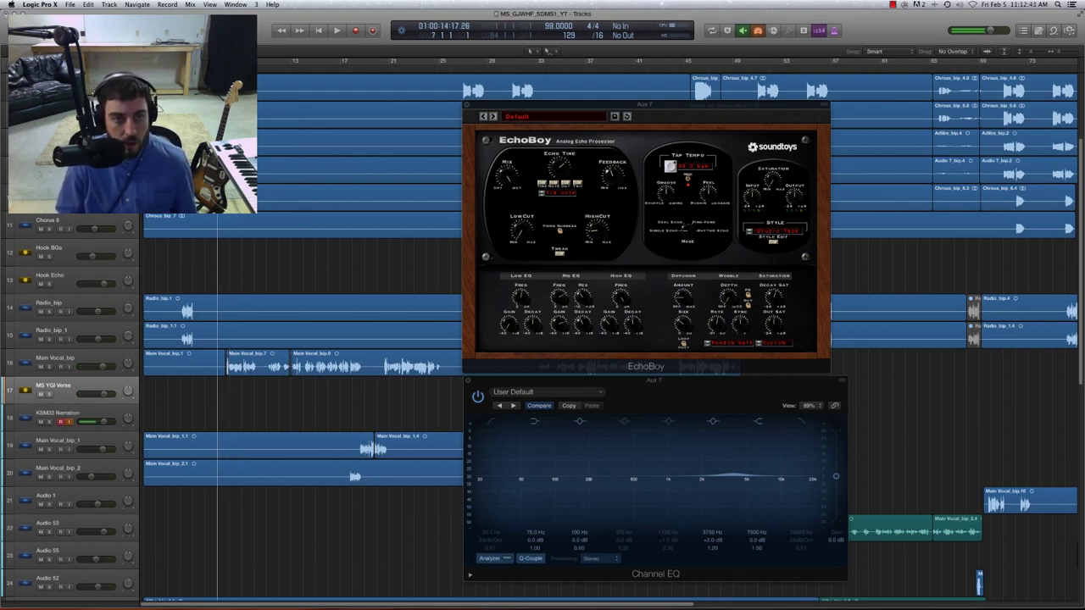
pyautogui.press('space')
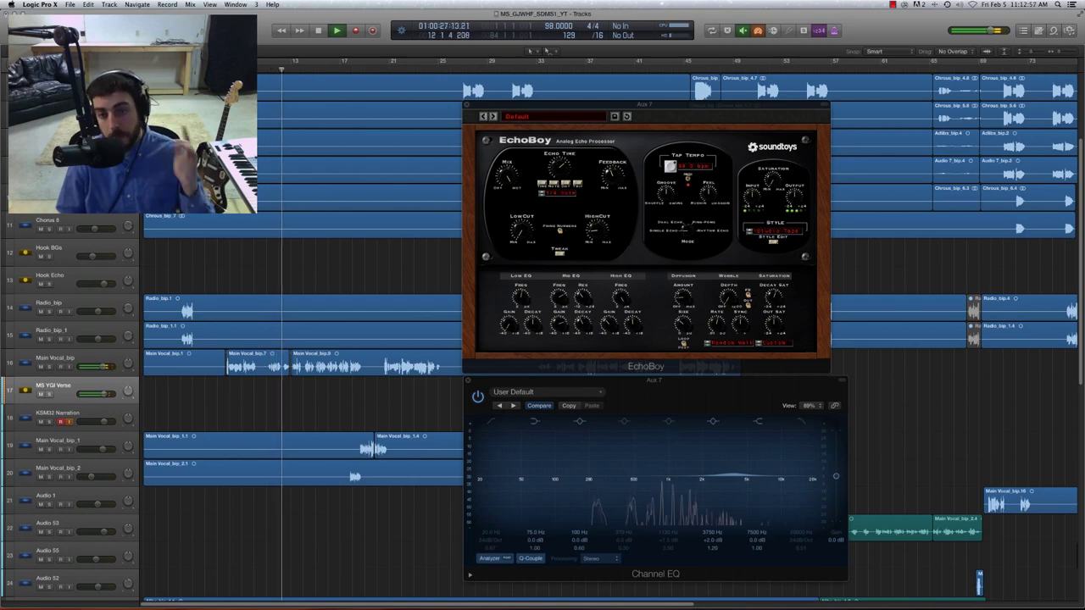
pyautogui.press('space')
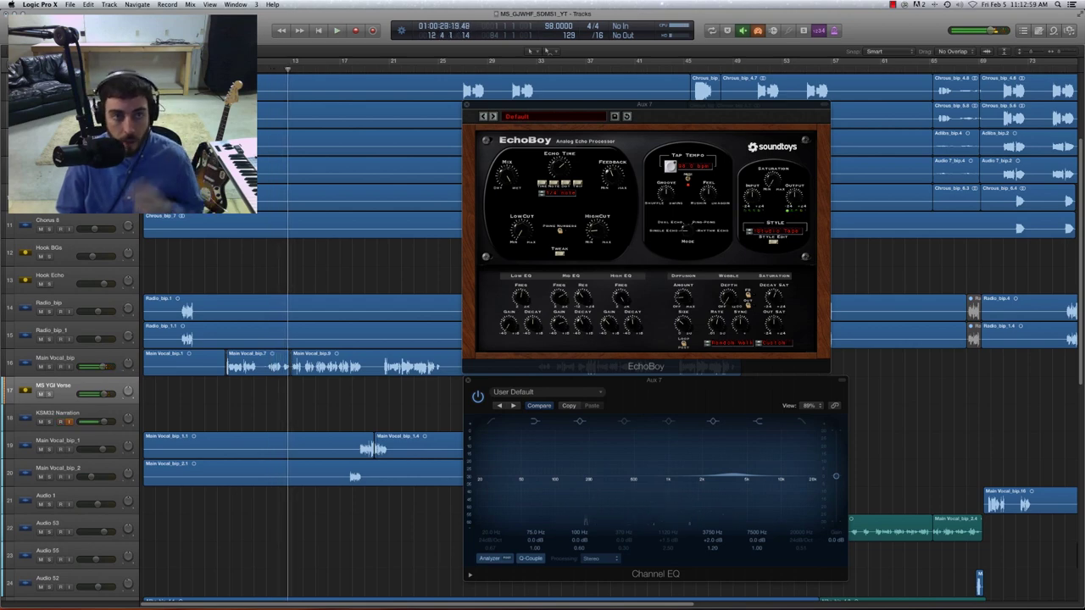
pyautogui.click(229, 59)
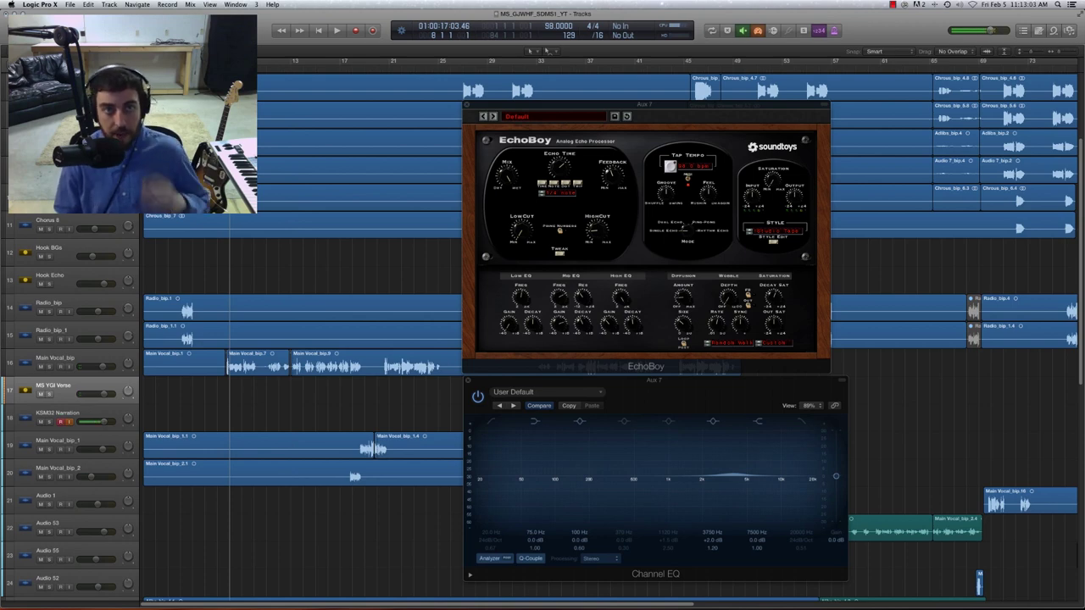
pyautogui.press(',')
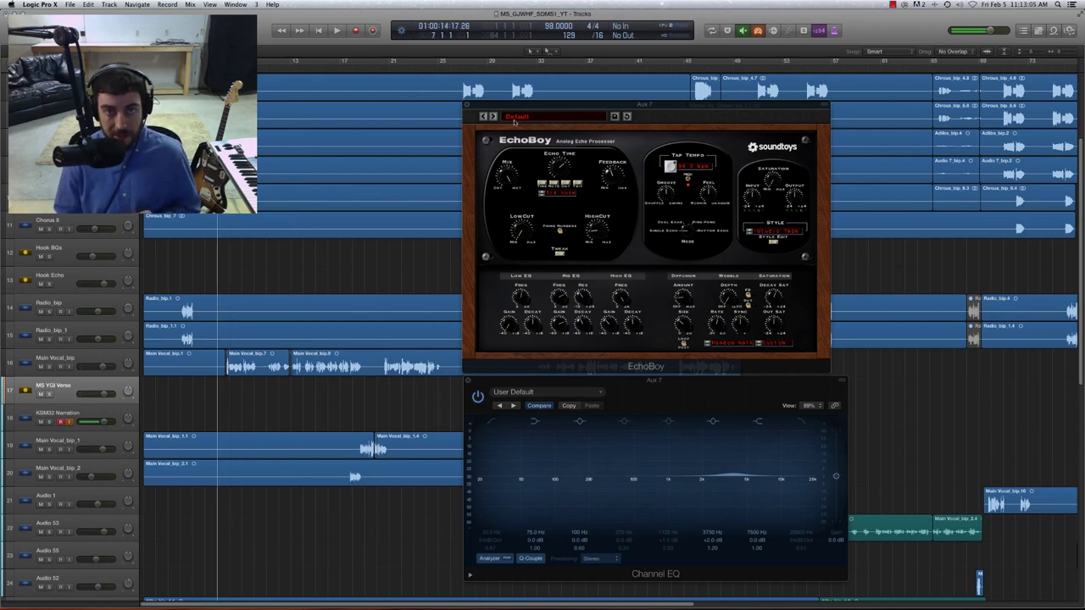
pyautogui.click(519, 109)
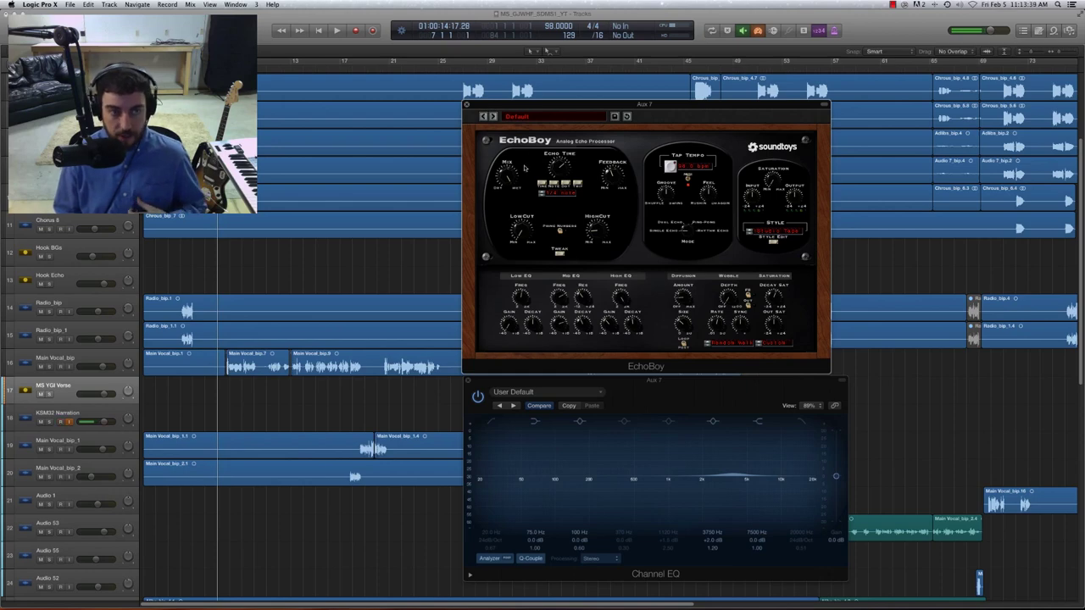
pyautogui.press('super+w')
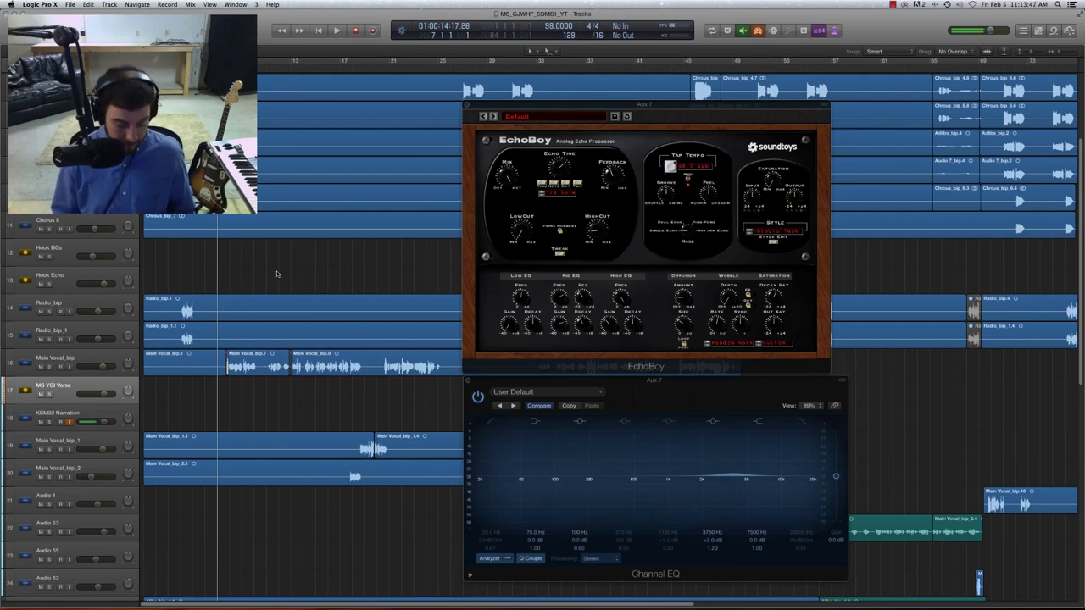
# - Show the Send 2 (Aux 7) automation lane on MS YGi Verse, nudging the EchoBoy and Channel EQ windows
pyautogui.press('a')
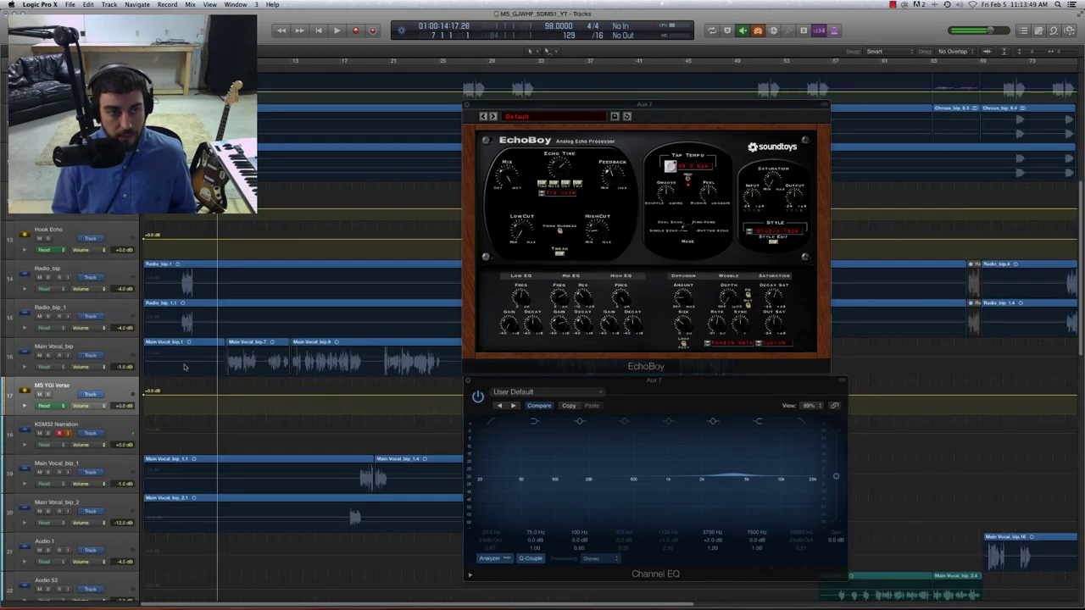
pyautogui.click(23, 407)
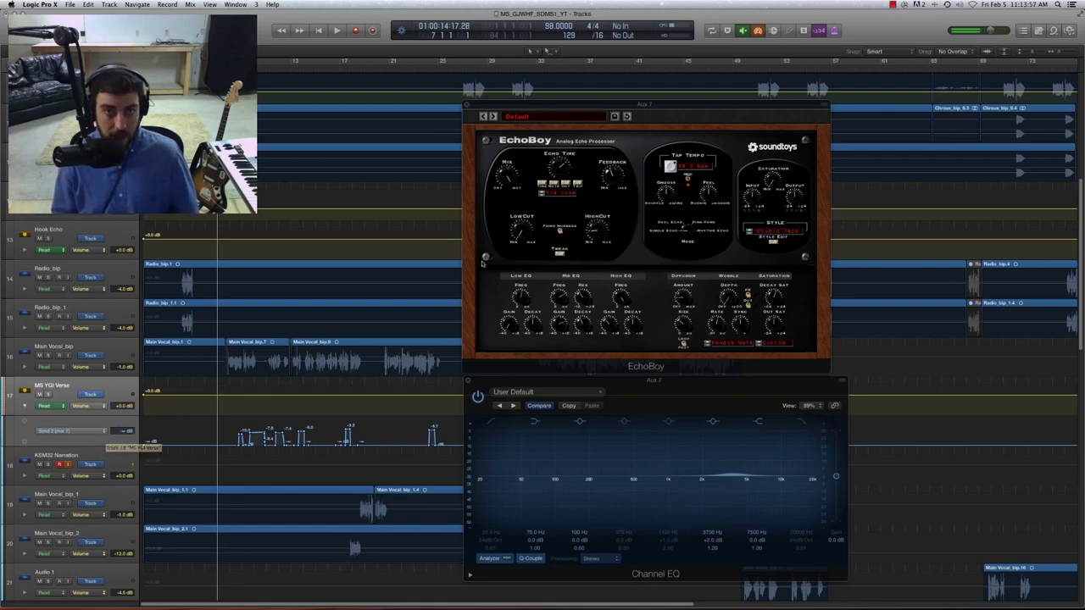
pyautogui.moveTo(571, 106); pyautogui.dragTo(574, 103)
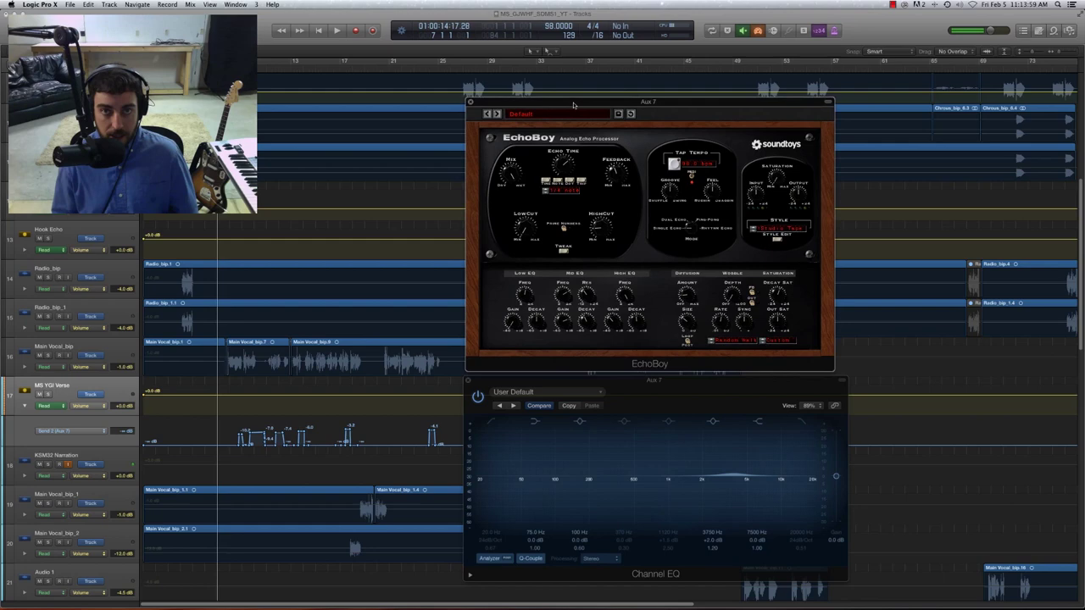
pyautogui.click(747, 447)
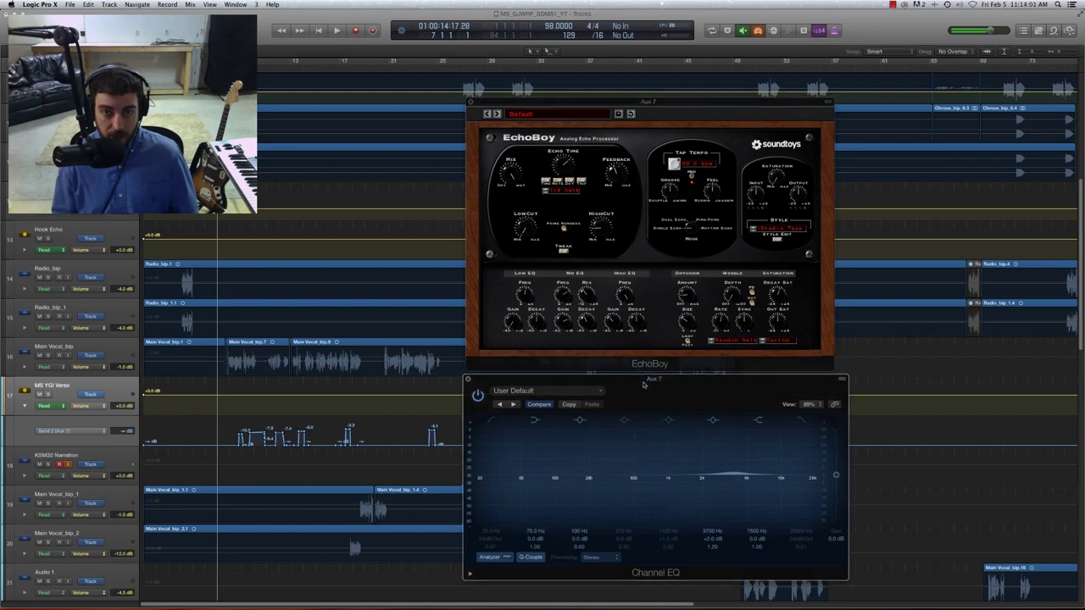
pyautogui.moveTo(624, 387); pyautogui.dragTo(627, 390)
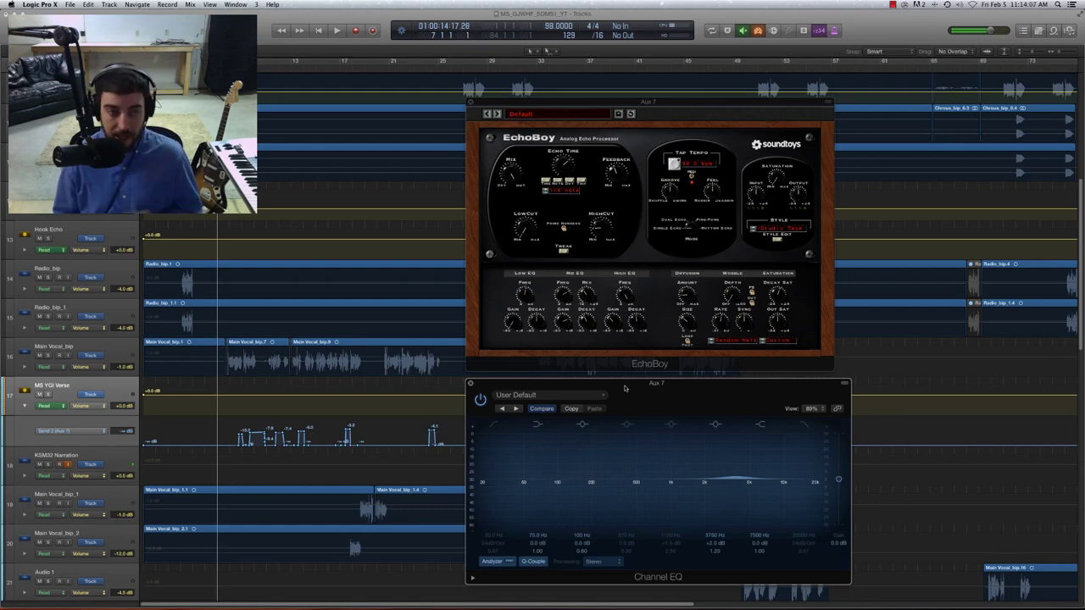
# - Put the playhead at bar 8 and zoom in closely on the verse send throws
pyautogui.scroll(-5, 238, 296)
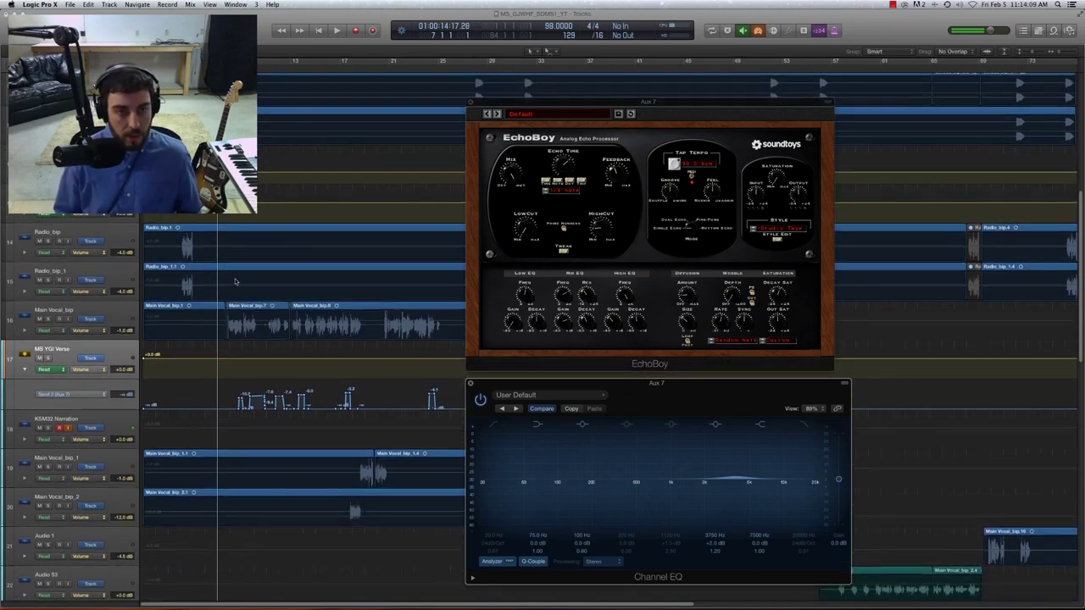
pyautogui.scroll(1, 236, 281)
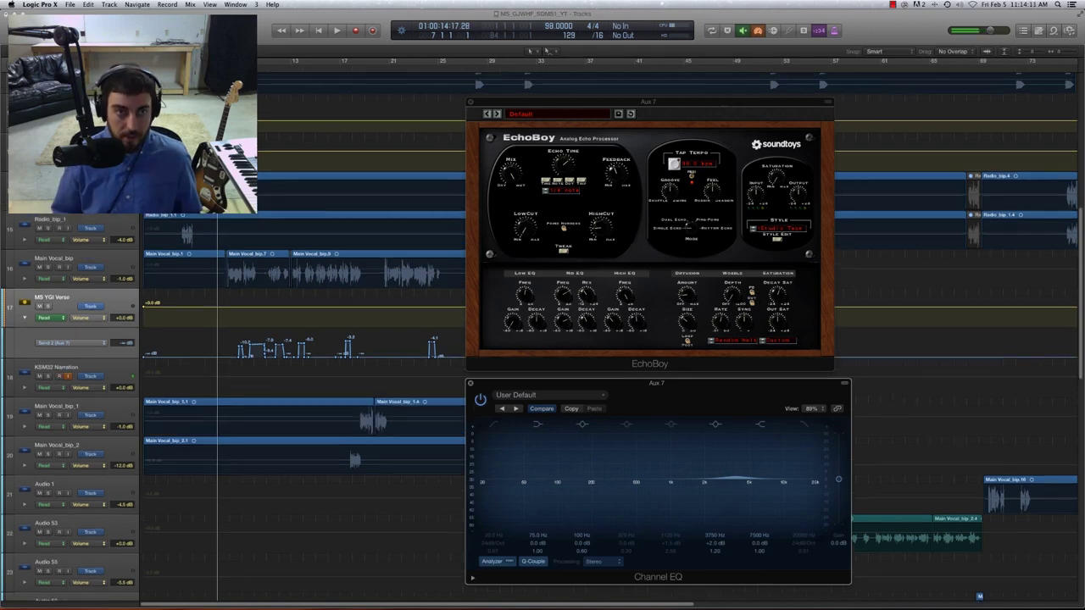
pyautogui.press('.')
pyautogui.press('super+Right')
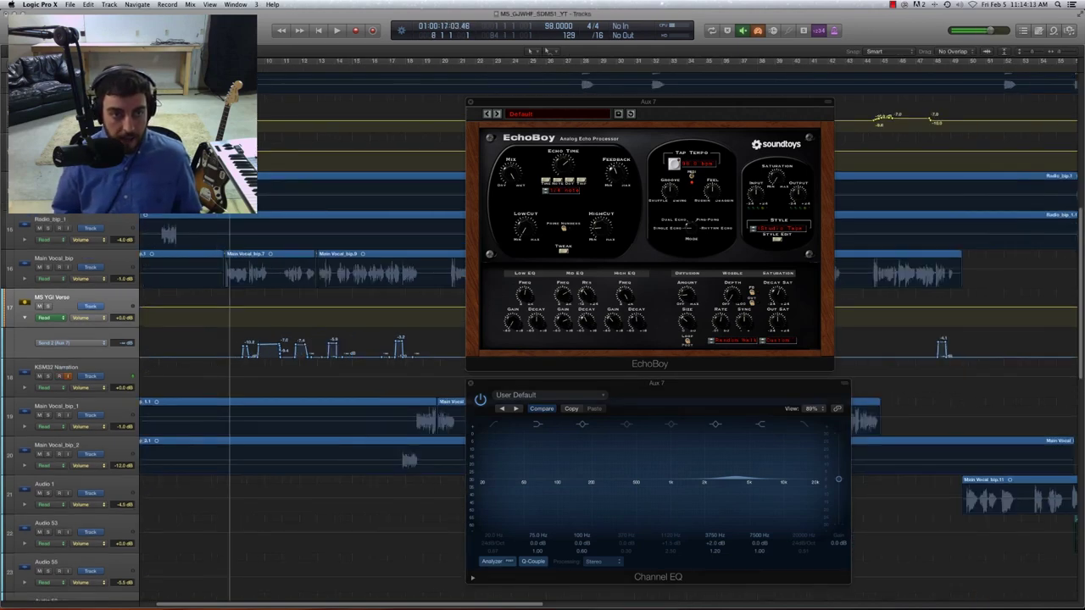
pyautogui.press('super+Down')
pyautogui.press('super+Right')
pyautogui.press('super+Down')
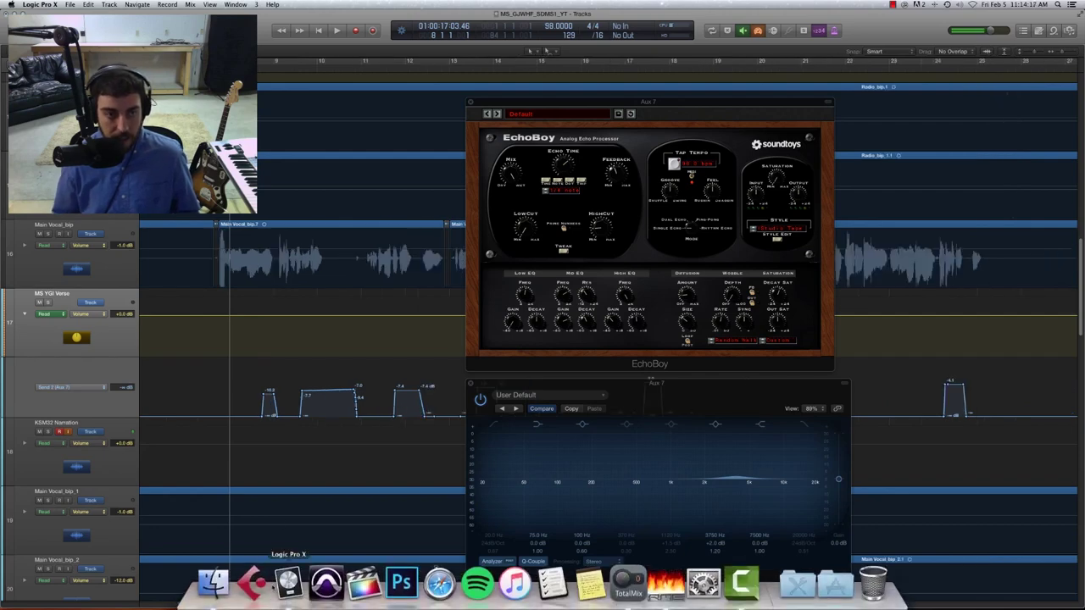
pyautogui.hscroll(2, 235, 424)
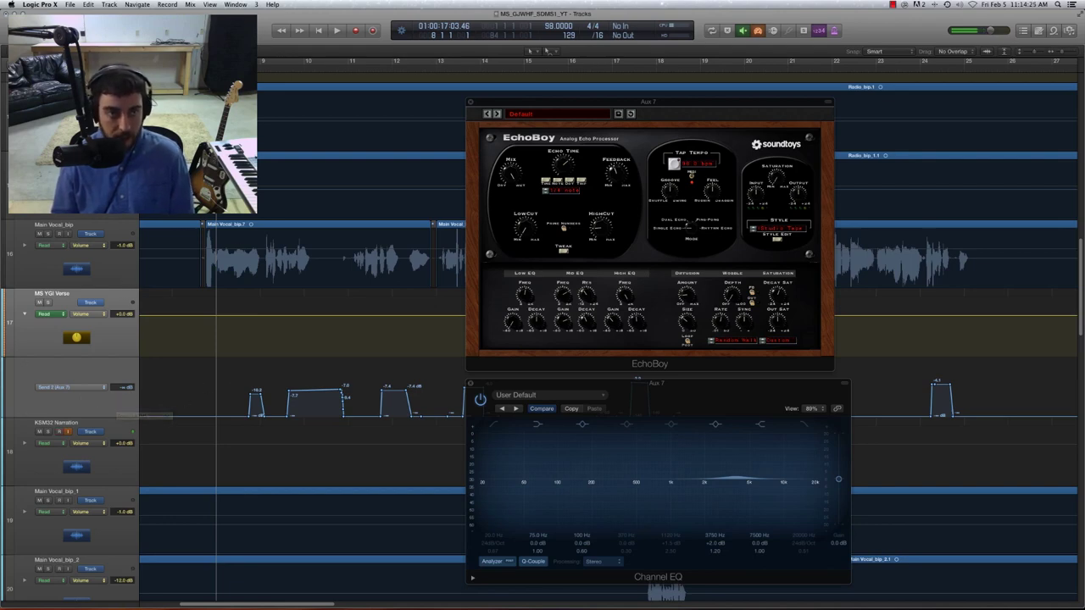
# - Move the plugin windows aside and play the verse from bar 7 to bar 12
pyautogui.click(193, 59)
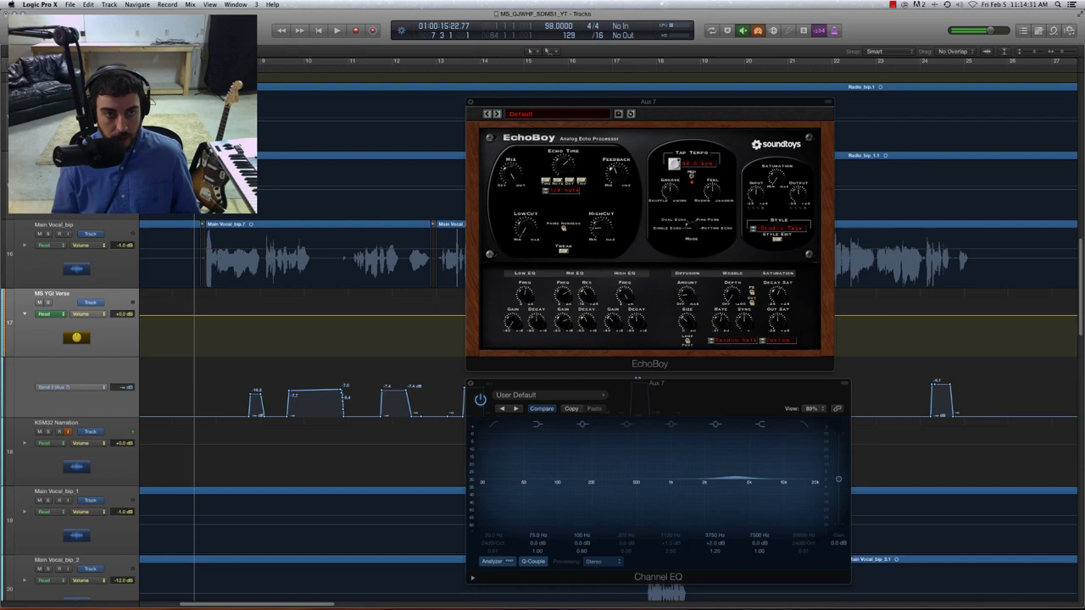
pyautogui.moveTo(494, 103); pyautogui.dragTo(539, 107)
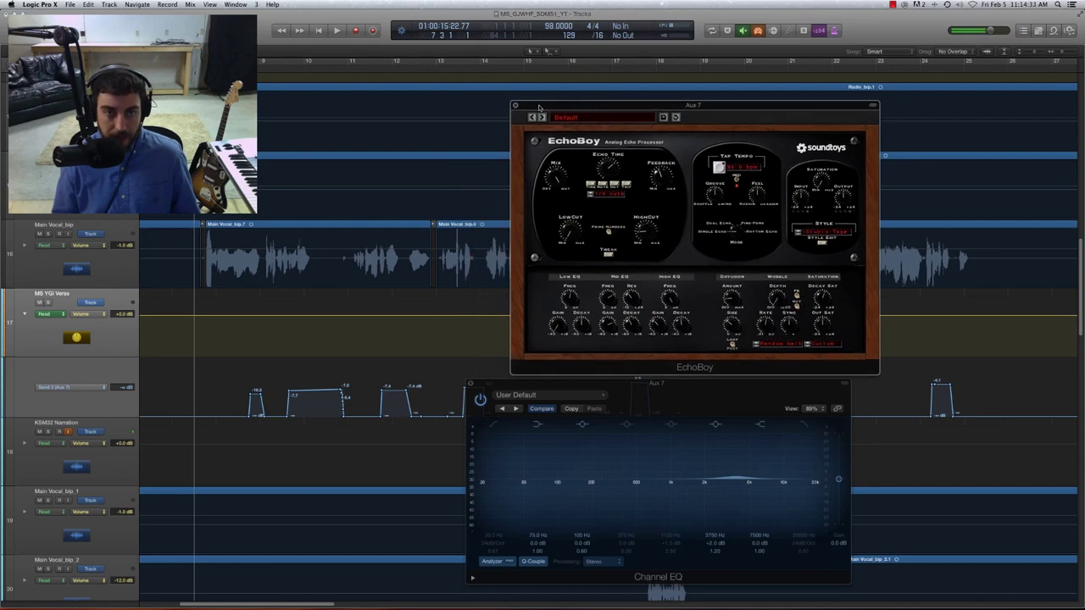
pyautogui.moveTo(490, 379); pyautogui.dragTo(544, 385)
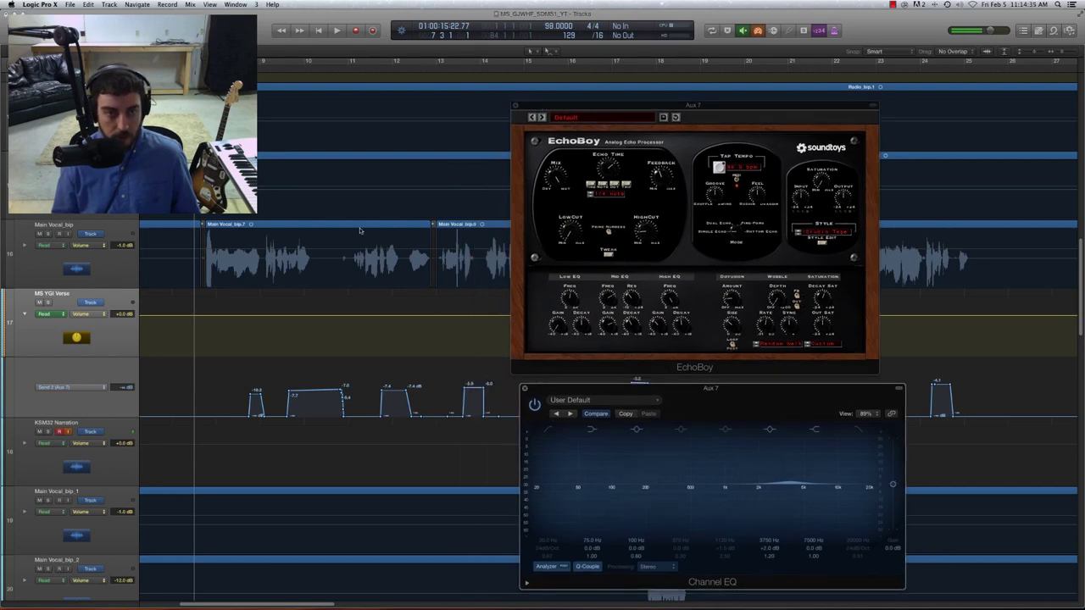
pyautogui.press('space')
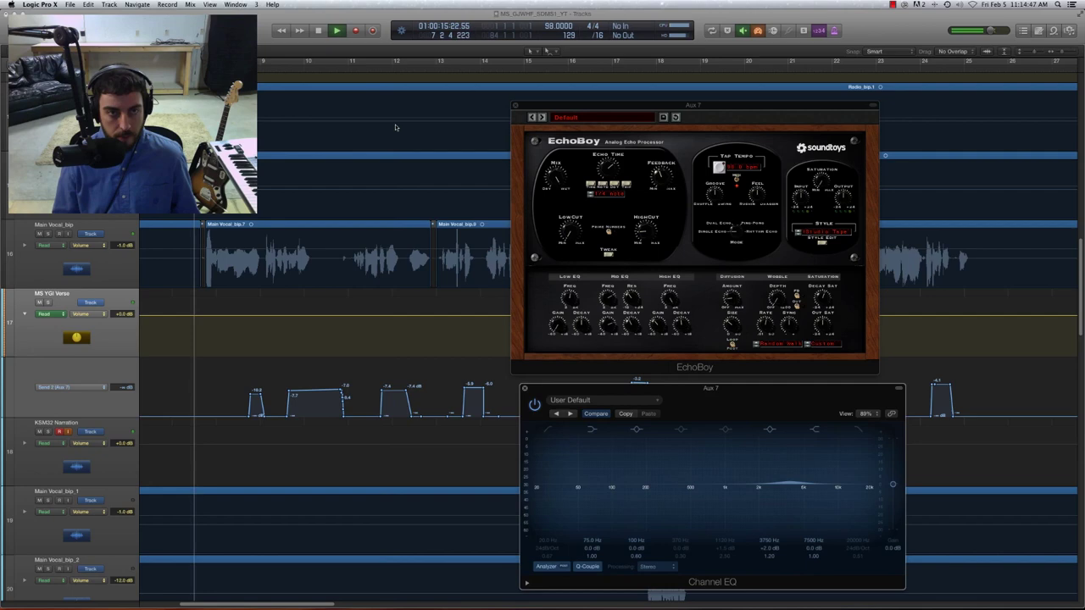
pyautogui.click(349, 72)
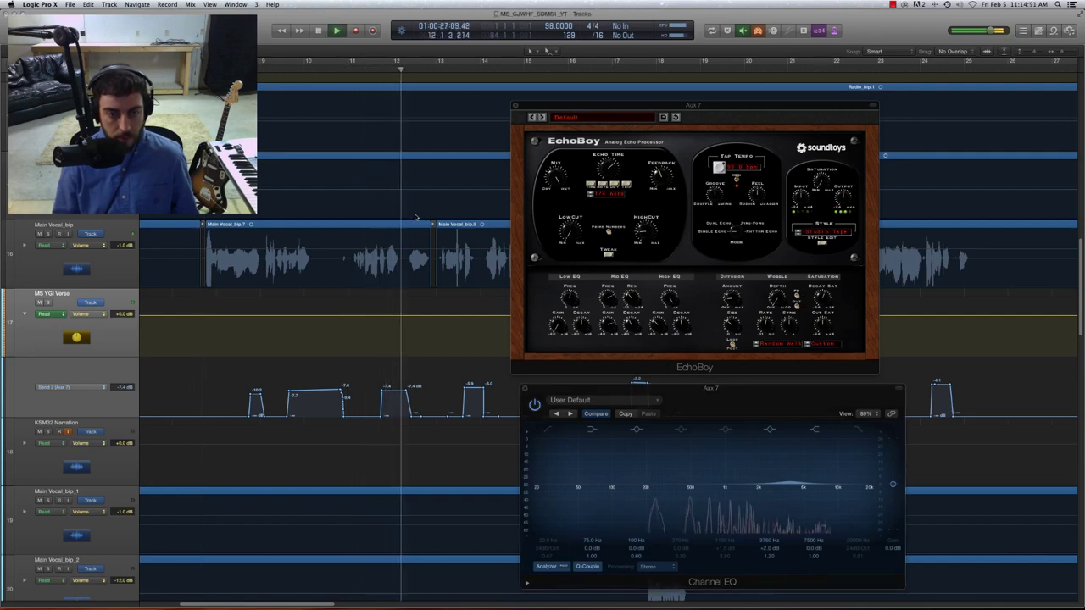
pyautogui.press('space')
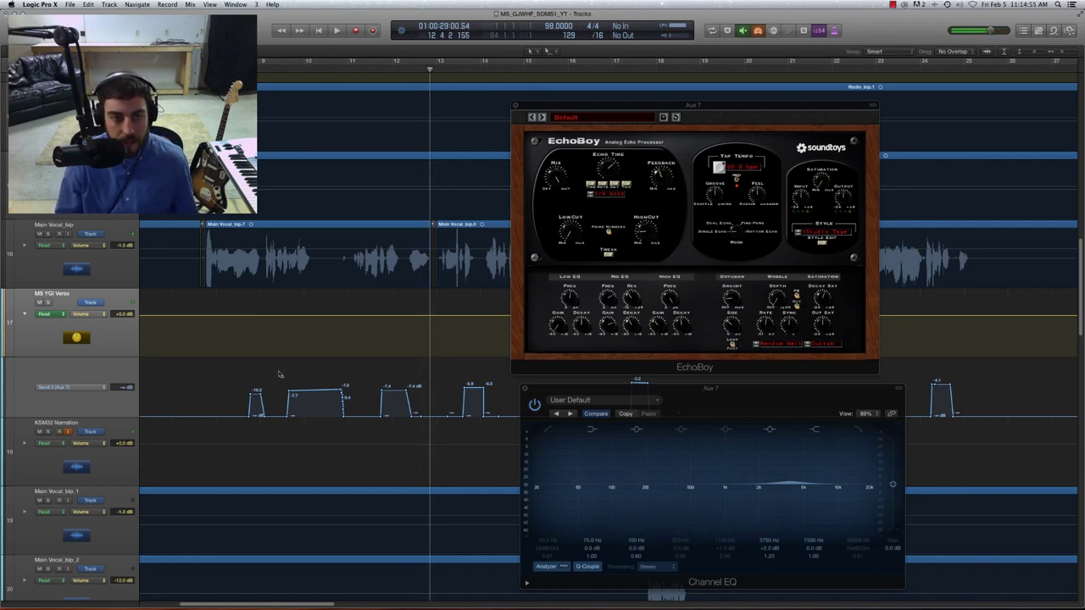
# - Select the second throw bump's points with the Automation Select tool and play from bar 9
pyautogui.click(547, 53)
pyautogui.click(585, 176)
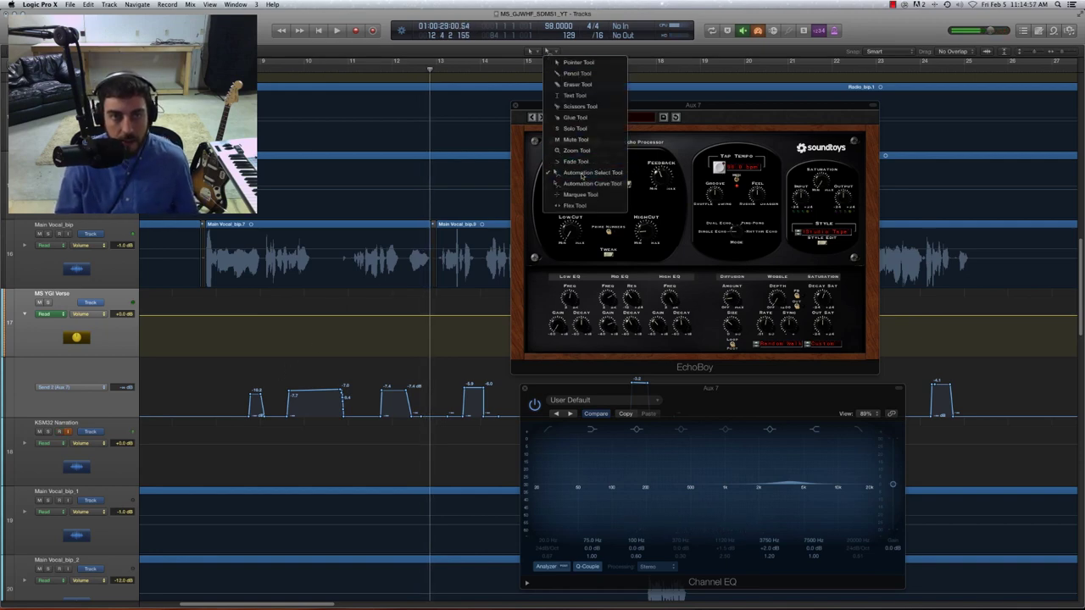
pyautogui.moveTo(324, 386); pyautogui.dragTo(311, 360)
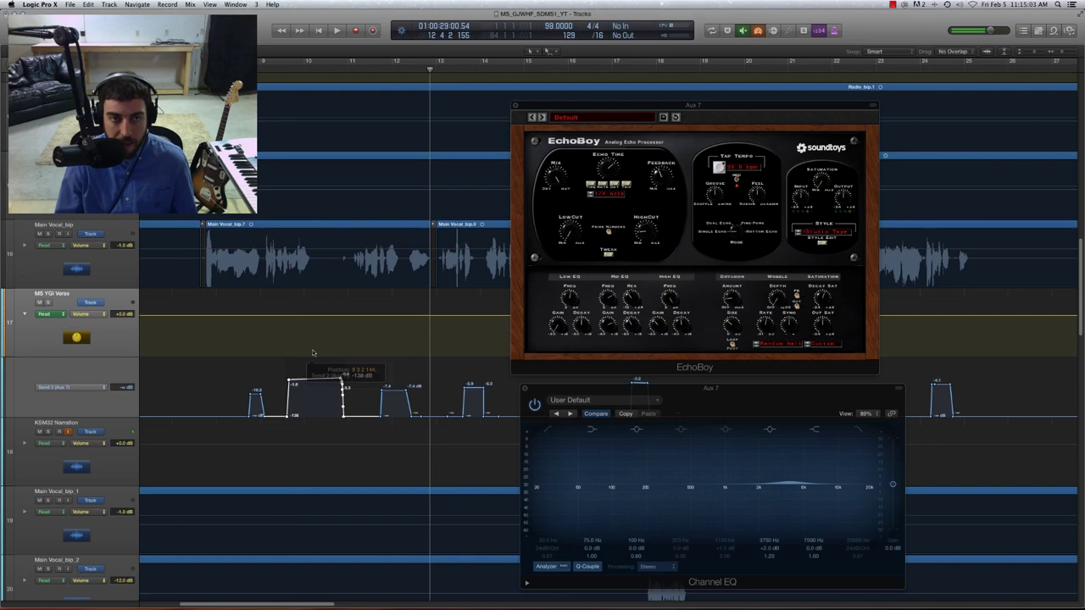
pyautogui.click(263, 71)
pyautogui.press('space')
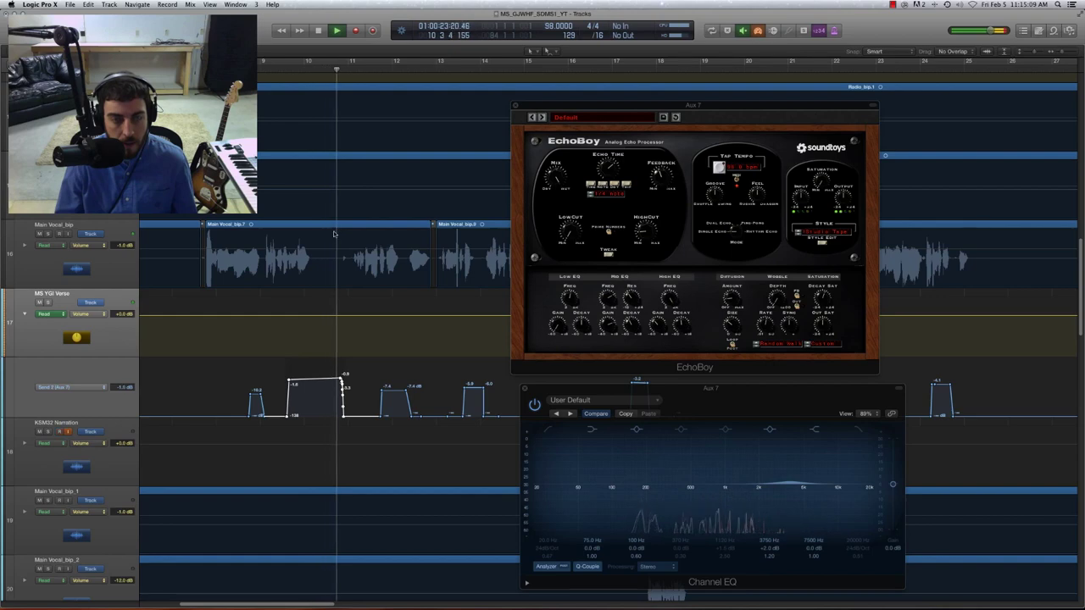
# - Undo the last send change and move the throw's start point earlier to 9 1 2 67
pyautogui.press('space')
pyautogui.press('super+z')
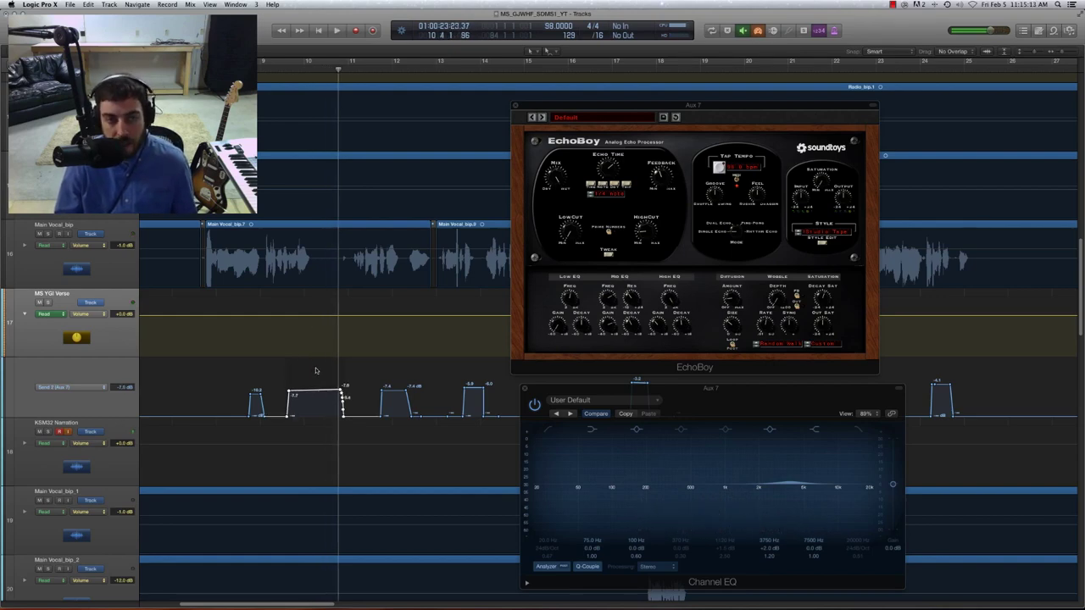
pyautogui.click(315, 370)
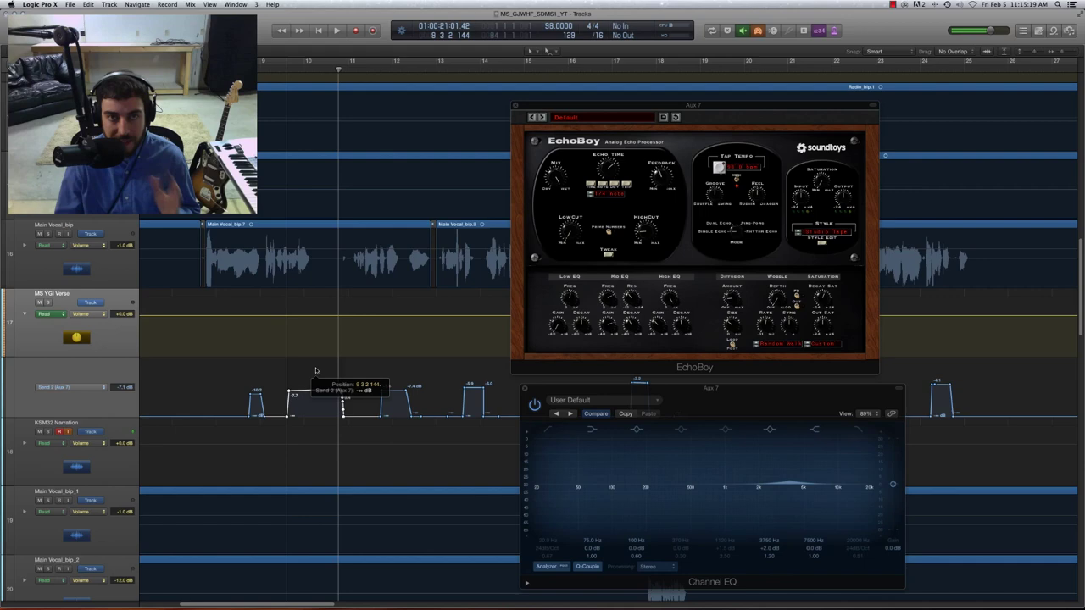
pyautogui.moveTo(316, 371); pyautogui.dragTo(292, 373)
# - Audition the throw from just before it, then shift the selected send points later
pyautogui.click(249, 61)
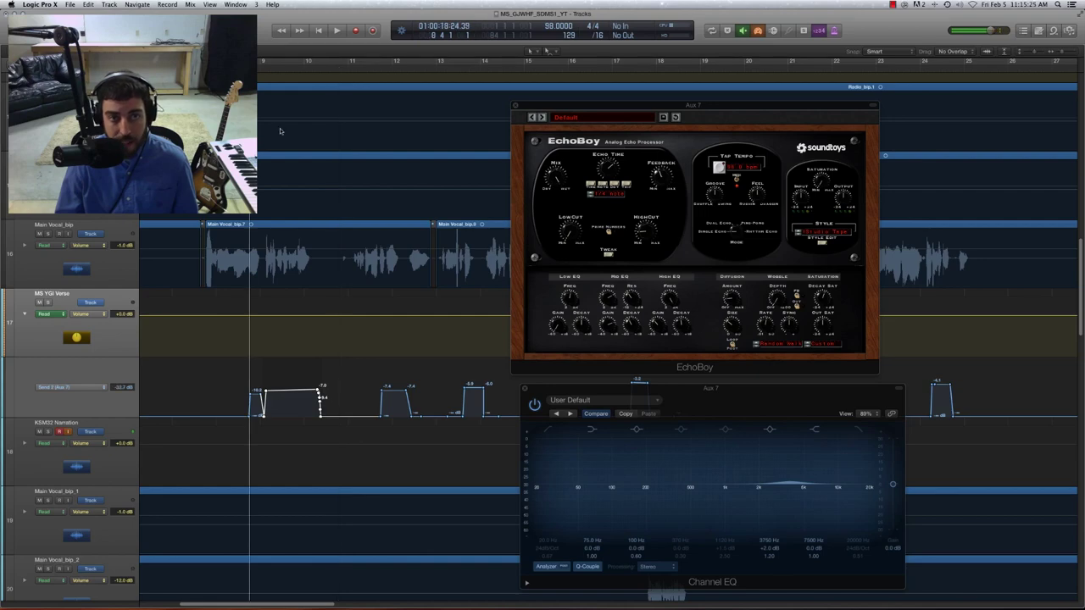
pyautogui.press('space')
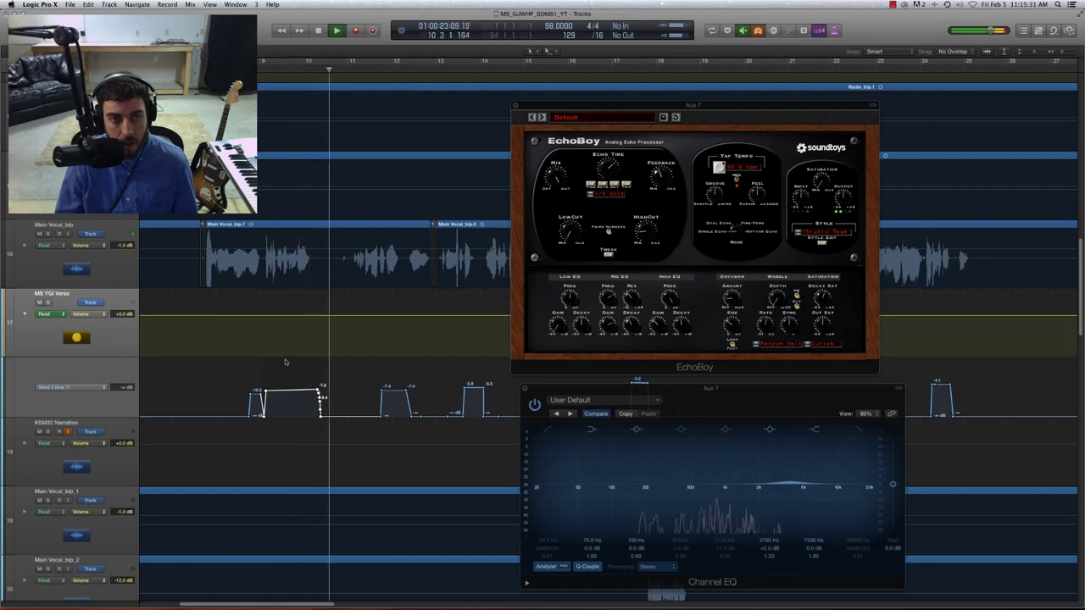
pyautogui.press('space')
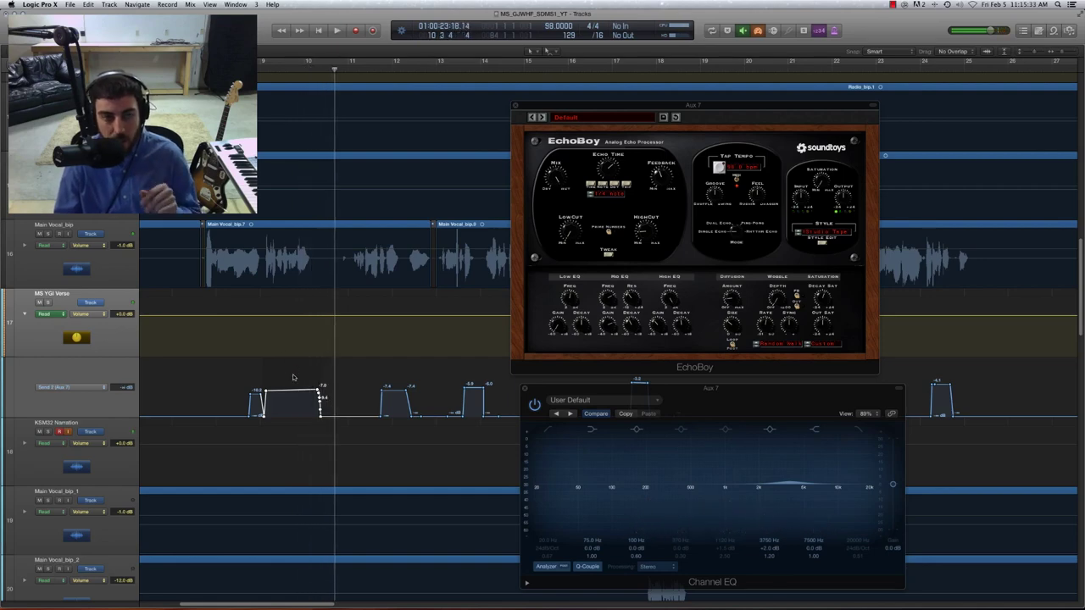
pyautogui.moveTo(291, 376); pyautogui.dragTo(323, 377)
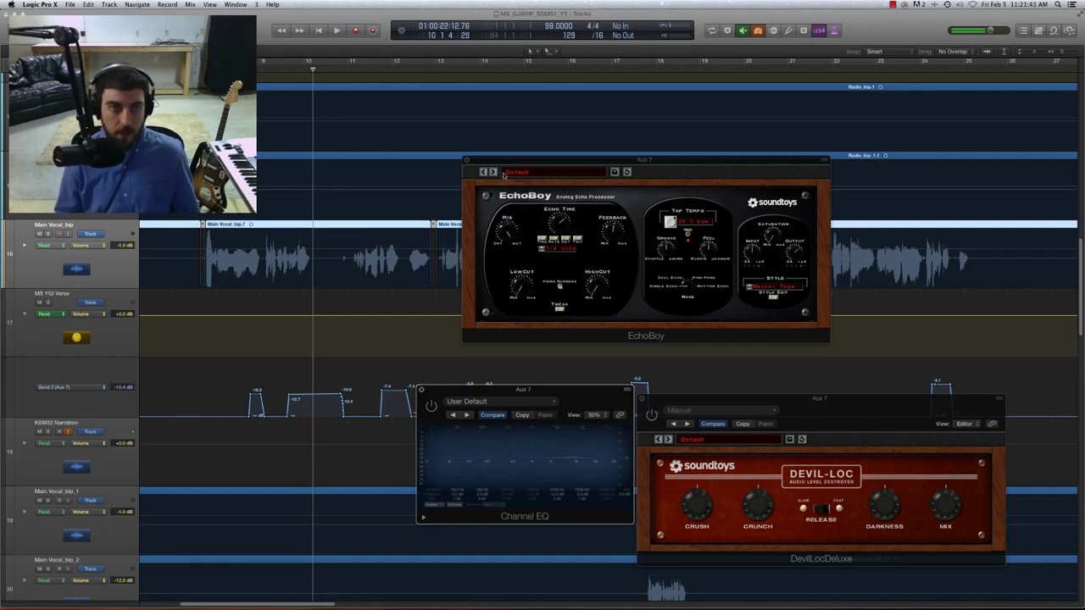
pyautogui.moveTo(587, 156); pyautogui.dragTo(584, 174)
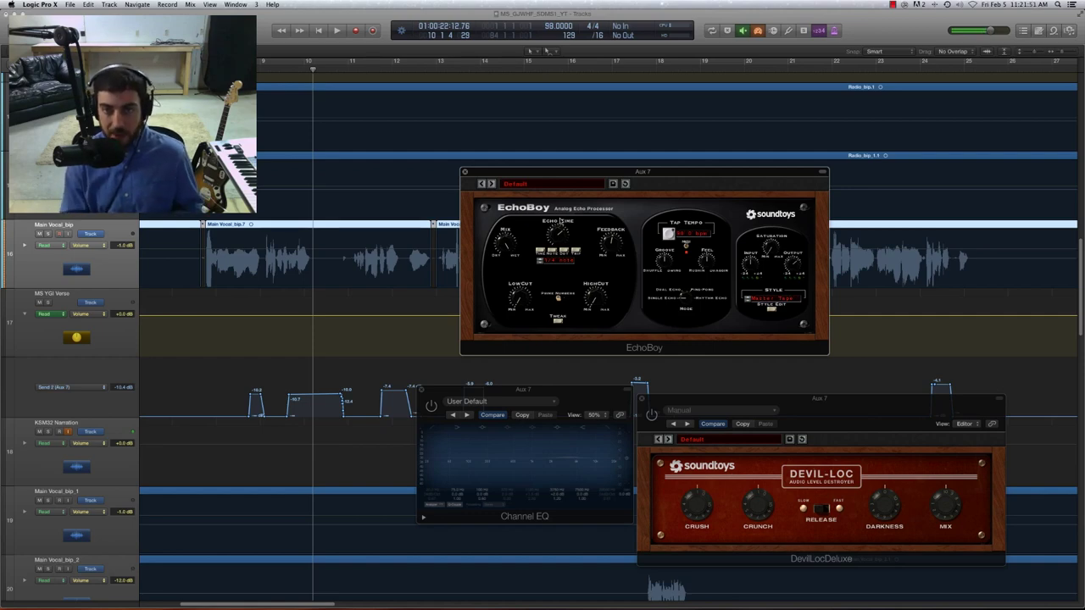
pyautogui.press('space')
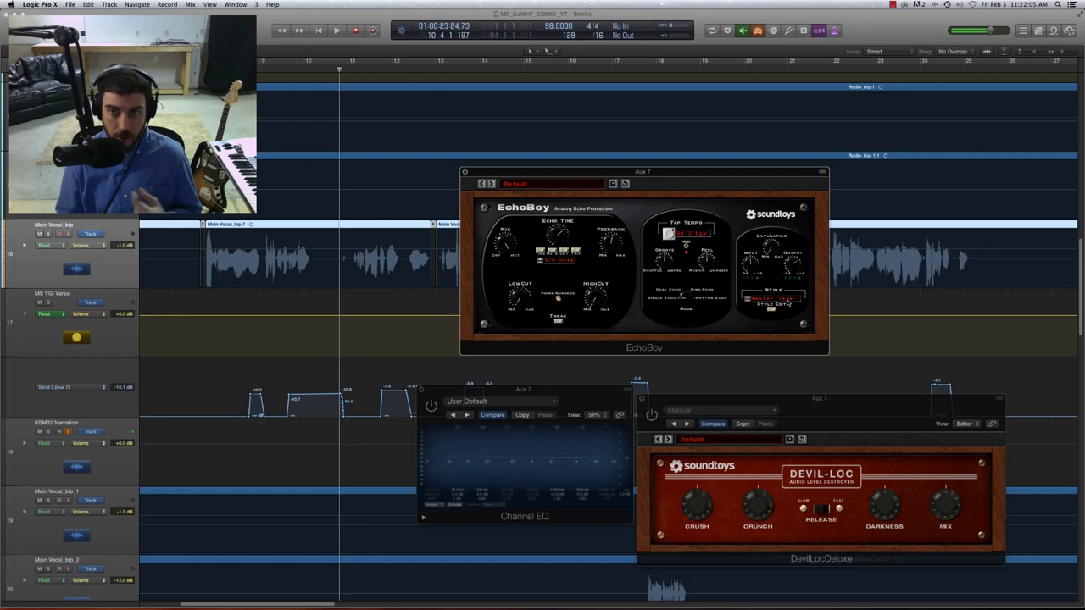
# - Keep EchoBoy's Master Tape style and expand its Style Edit panel
pyautogui.click(789, 302)
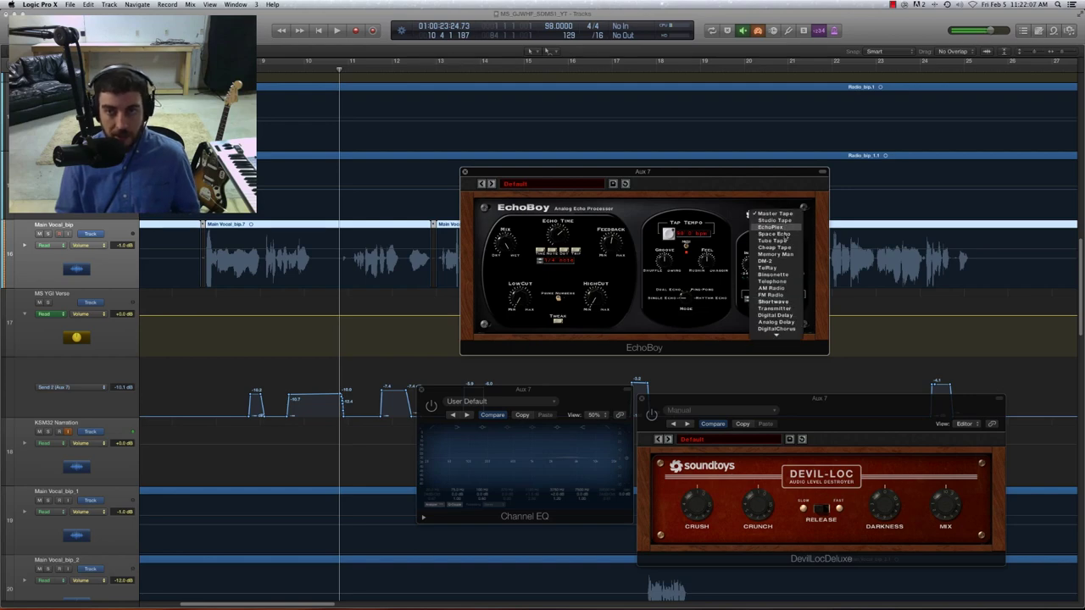
pyautogui.click(757, 338)
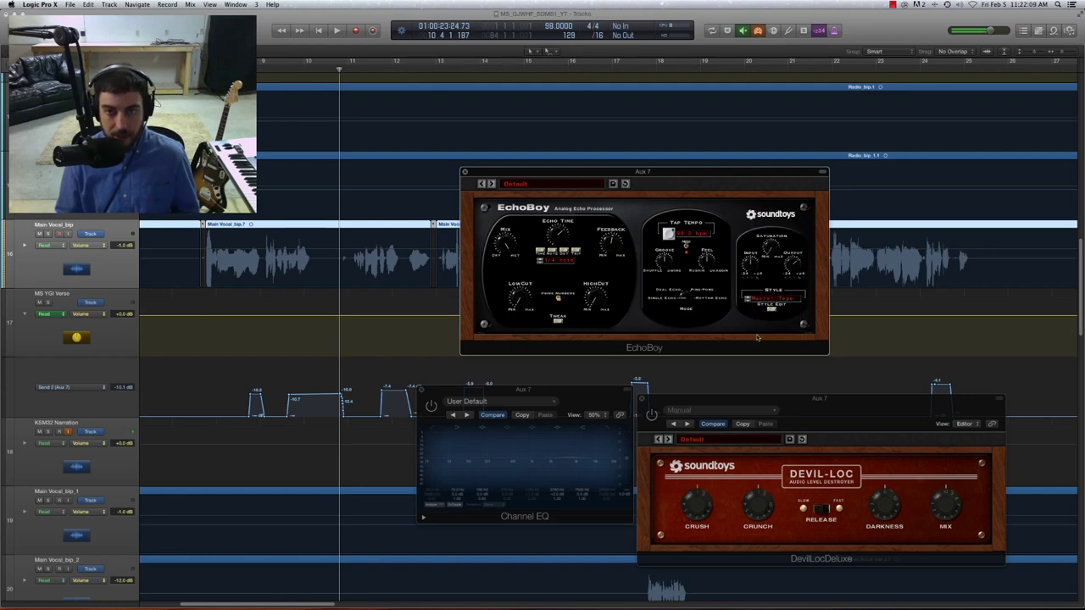
pyautogui.click(770, 308)
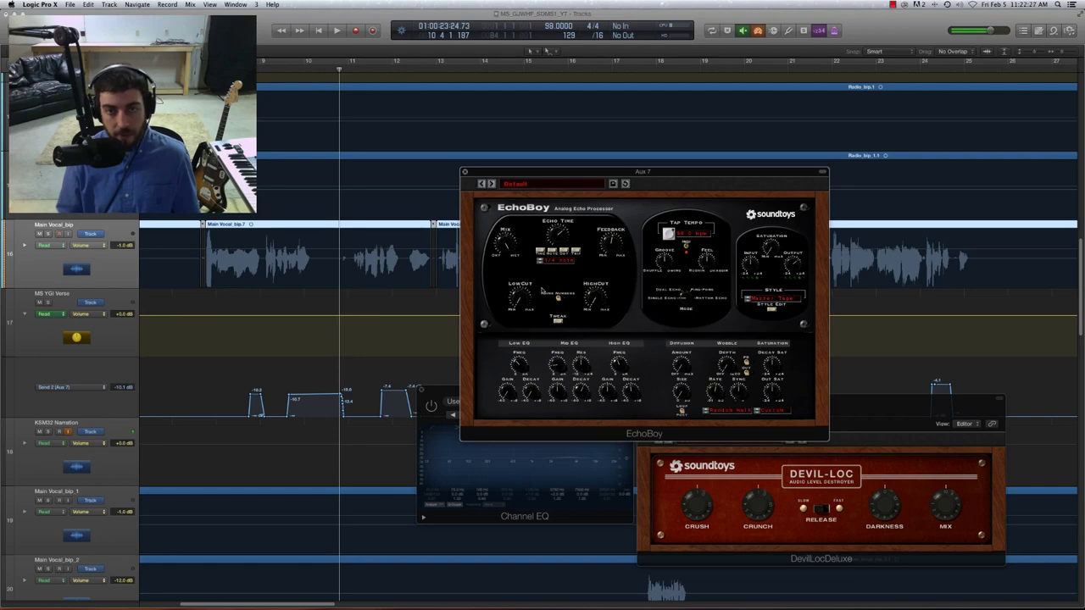
# - Turn an EchoBoy tone knob and replay the verse throws to hear the change
pyautogui.moveTo(600, 301); pyautogui.dragTo(598, 291)
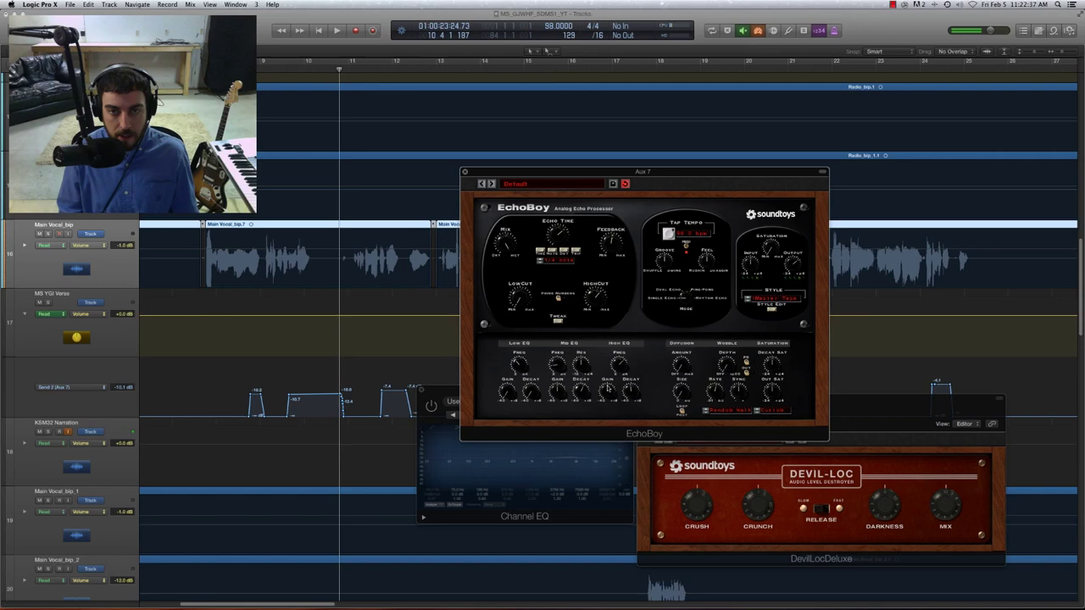
pyautogui.press('space')
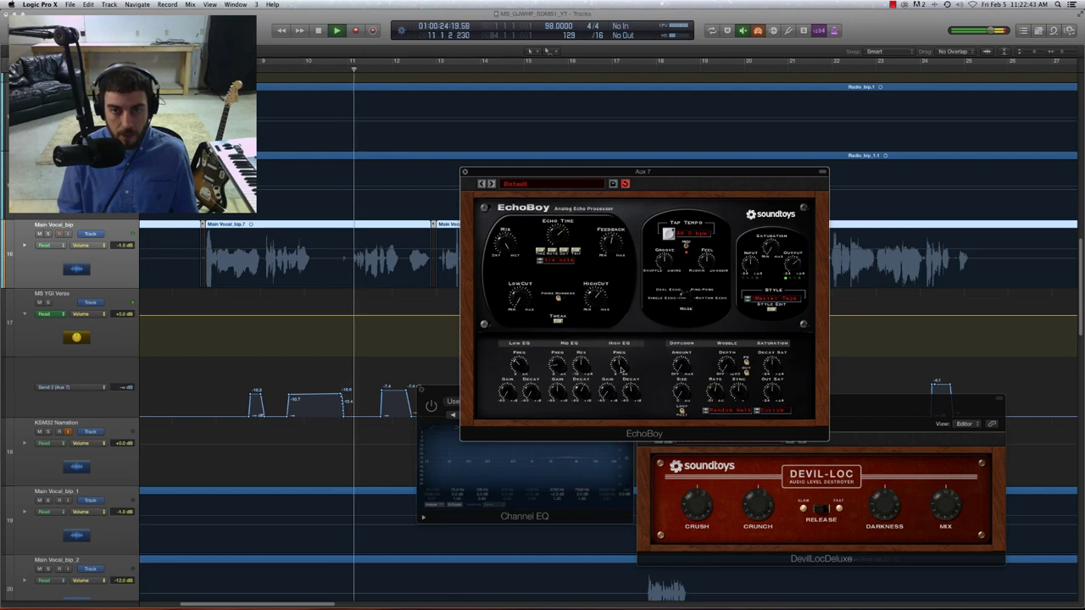
pyautogui.press('space')
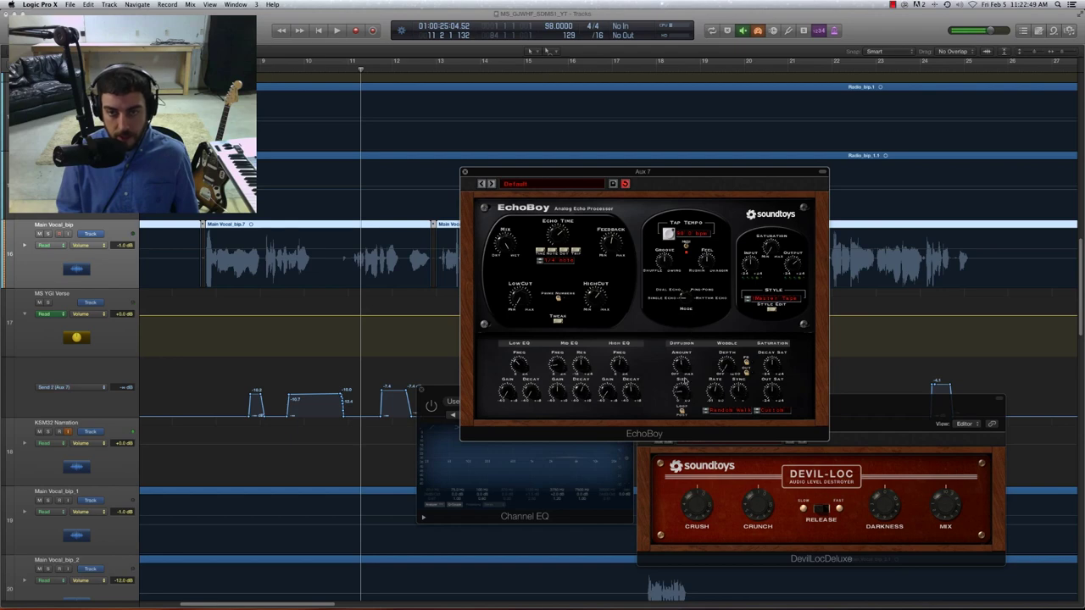
pyautogui.press('space')
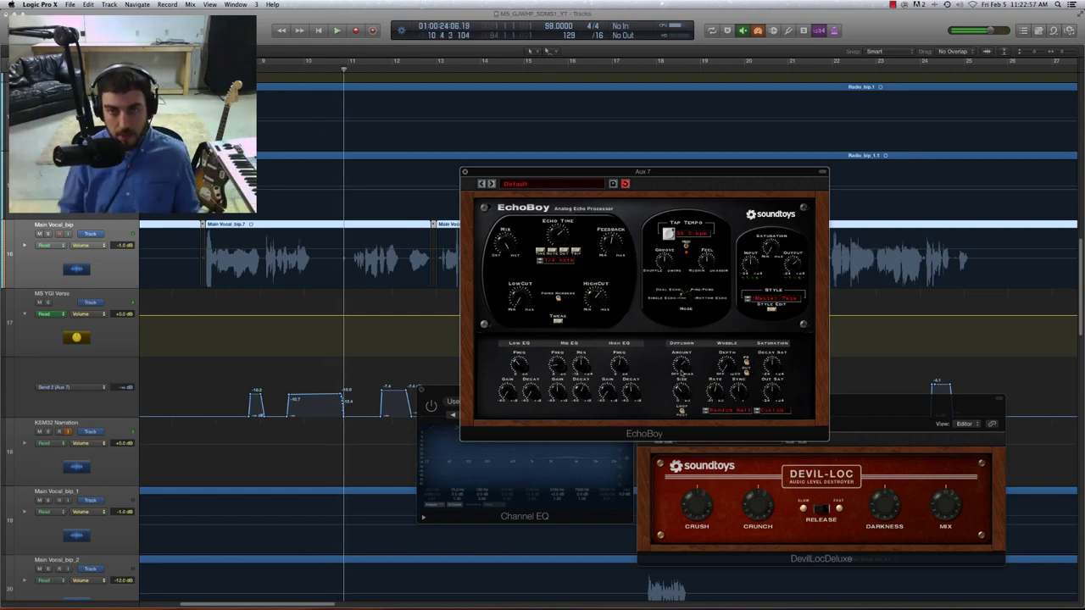
# - Set EchoBoy's style to Ambient, audition the throws, and raise the EchoBoy window
pyautogui.click(743, 299)
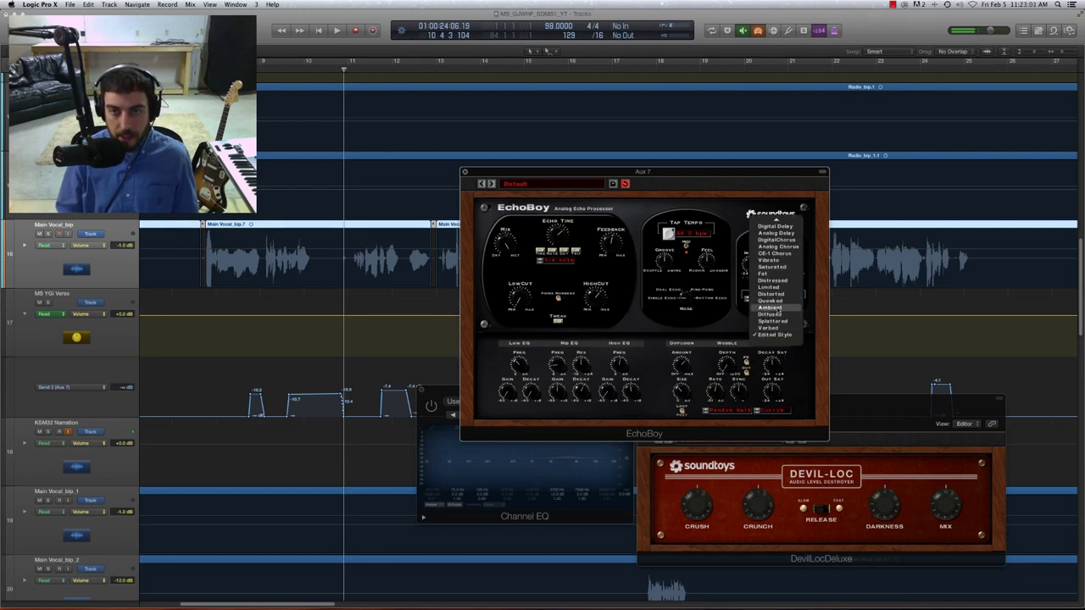
pyautogui.click(777, 309)
pyautogui.press('space')
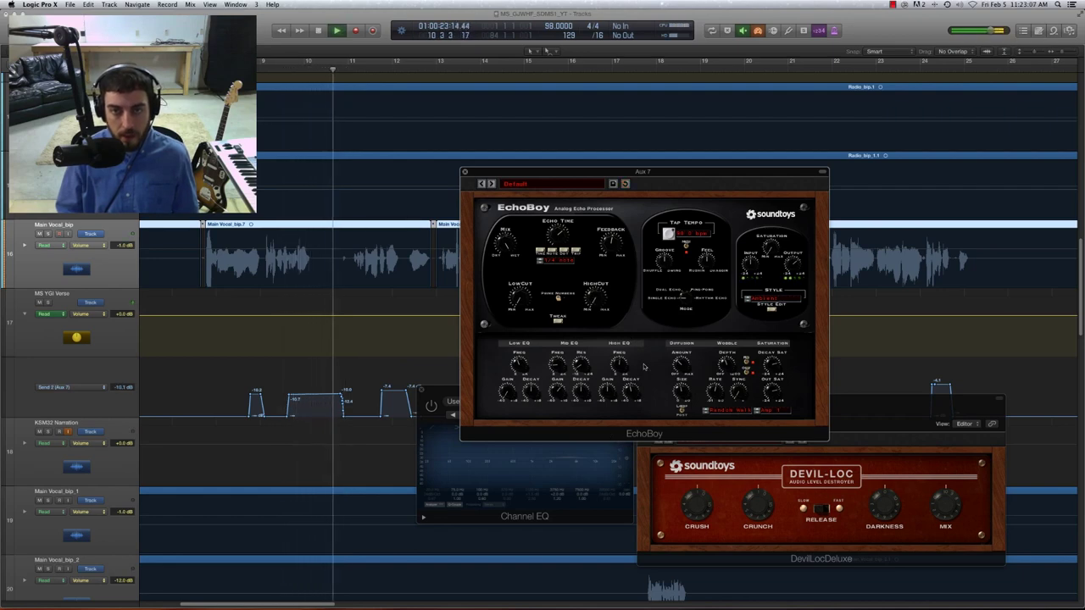
pyautogui.press('space')
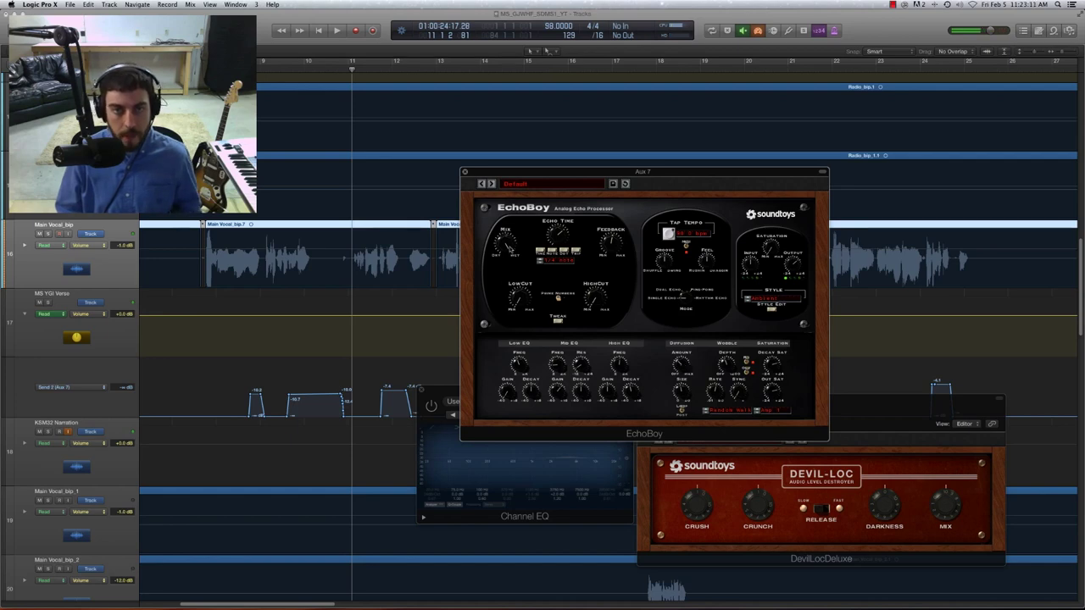
pyautogui.moveTo(511, 172); pyautogui.dragTo(511, 115)
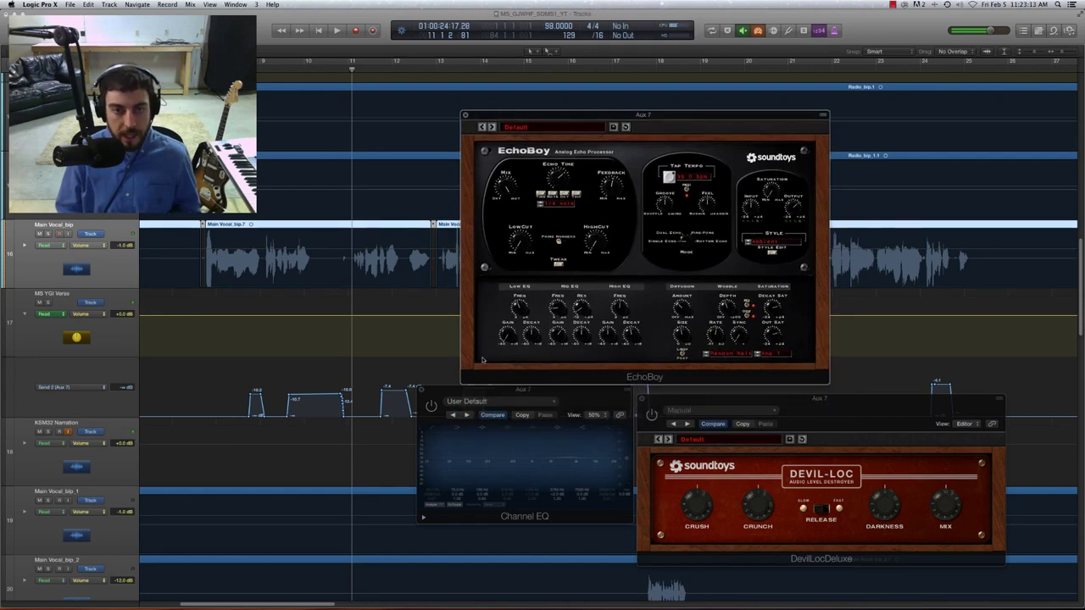
# - Turn on the Aux 7 Channel EQ and pull its mid band down to flatten the curve
pyautogui.click(478, 411)
pyautogui.click(432, 421)
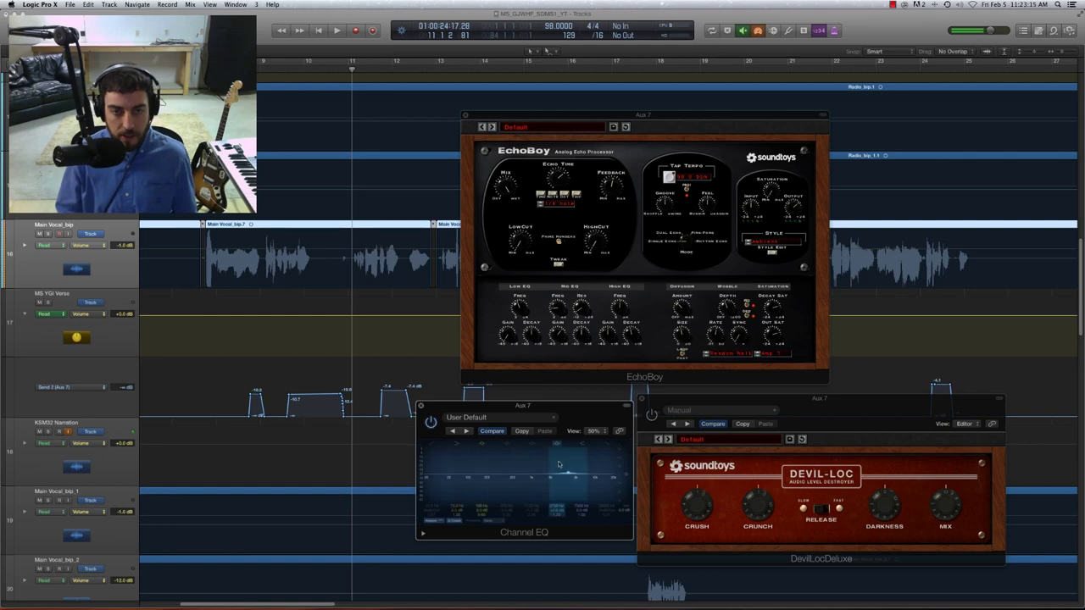
pyautogui.moveTo(567, 464); pyautogui.dragTo(568, 471)
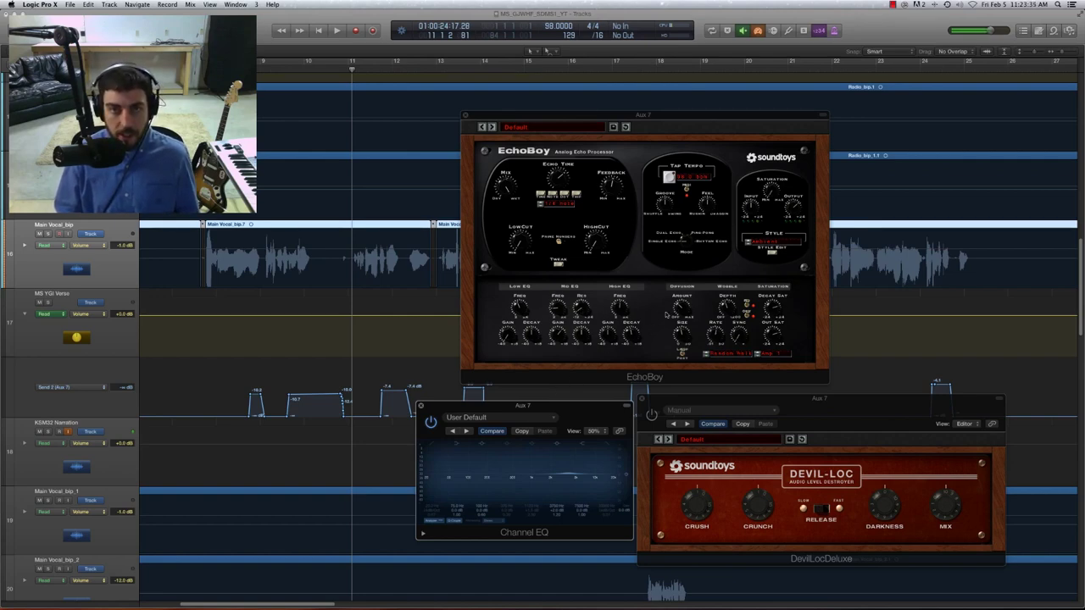
# - Keep EchoBoy on the Default preset and change its style back to Master Tape
pyautogui.click(543, 128)
pyautogui.moveTo(541, 131)
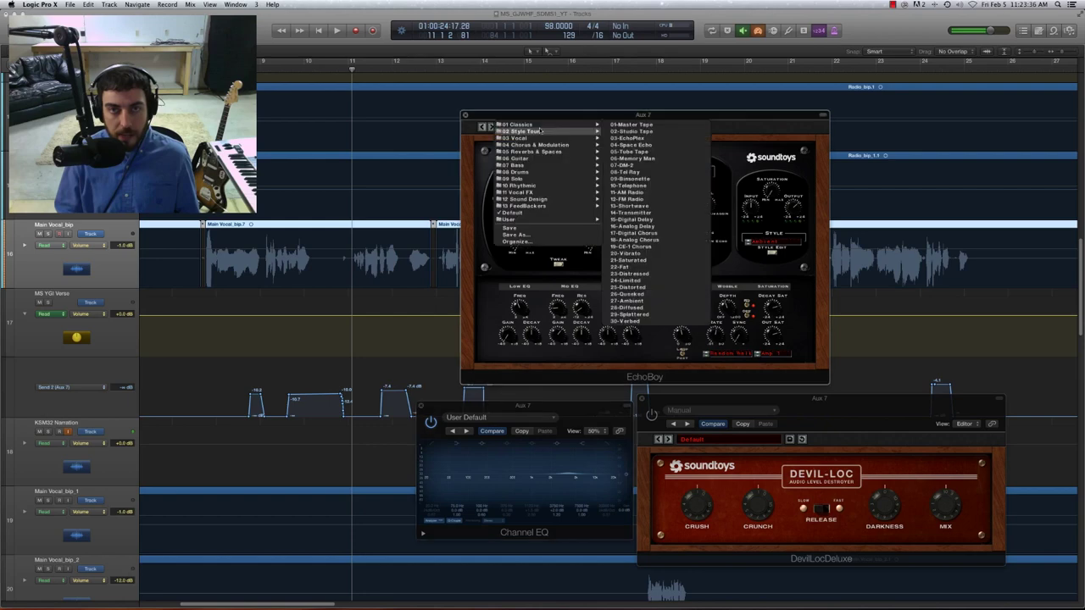
pyautogui.click(532, 213)
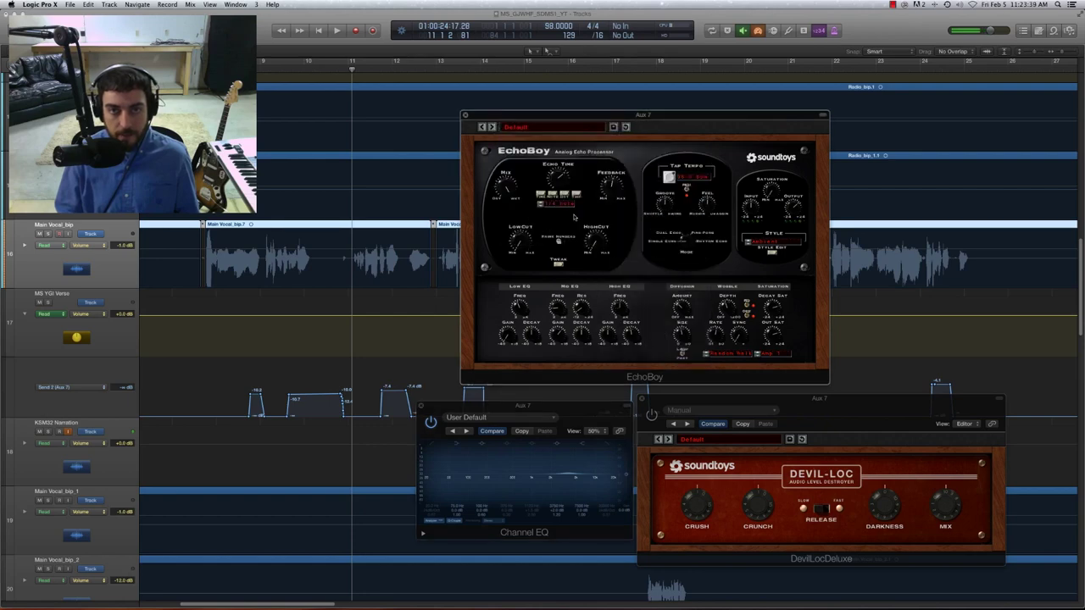
pyautogui.click(765, 242)
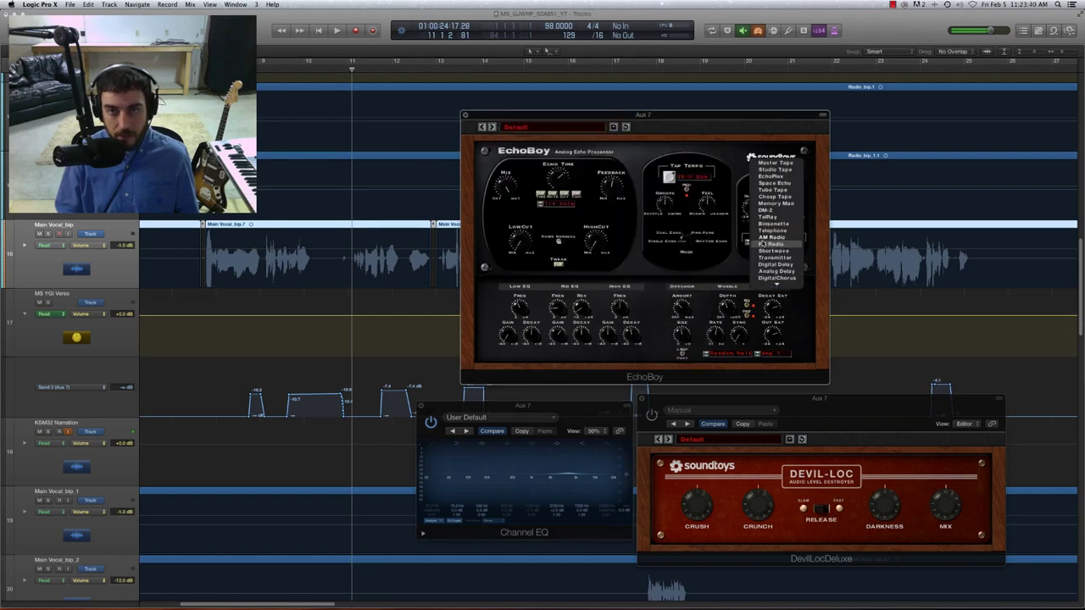
pyautogui.click(777, 163)
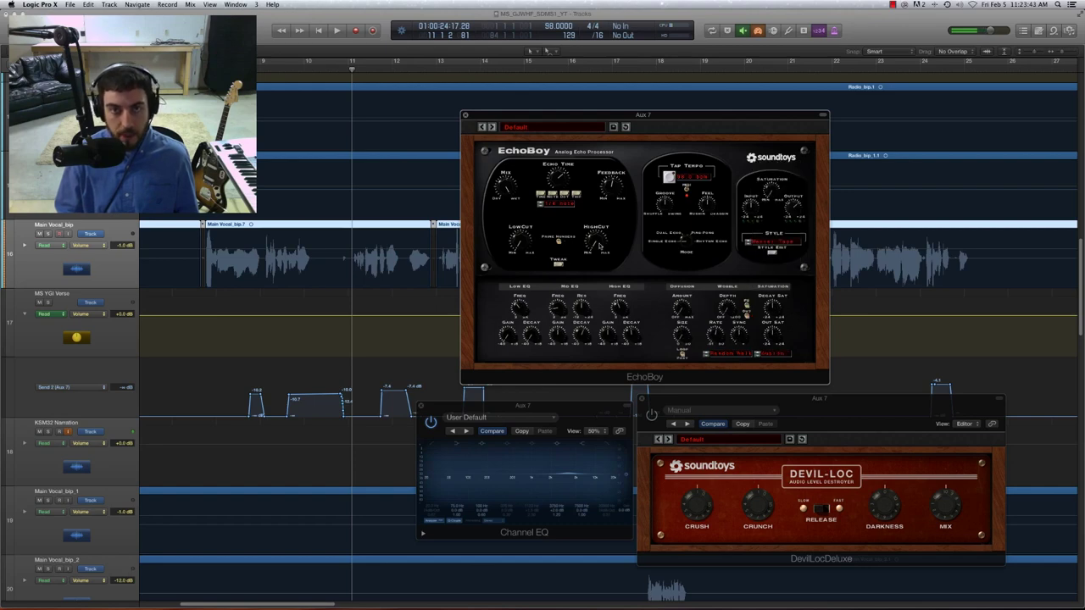
pyautogui.click(584, 387)
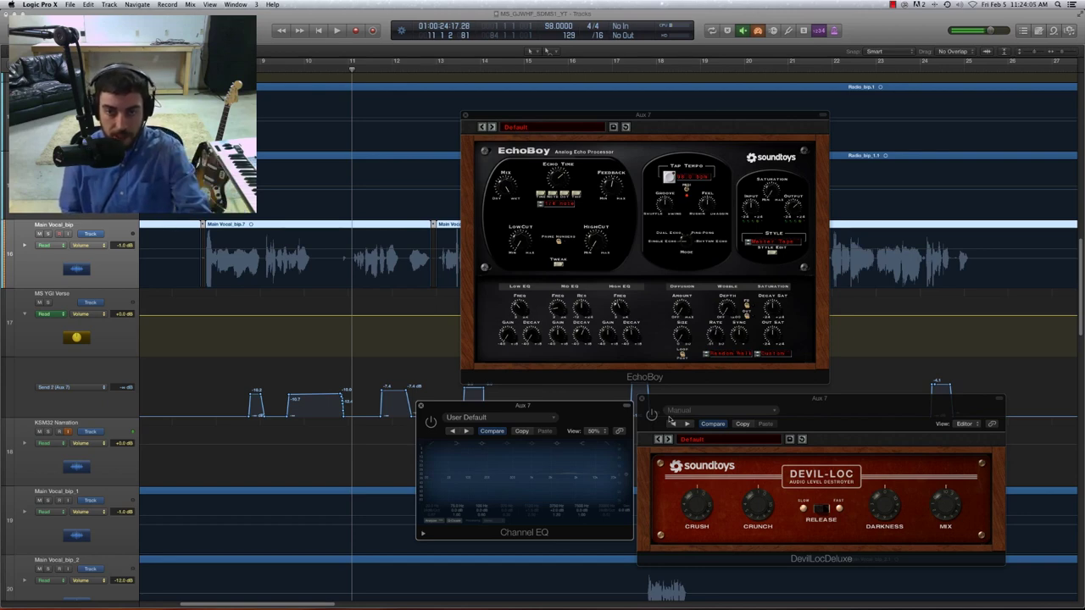
# - Reposition the Devil-Loc and EchoBoy windows and start playback to audition the throws
pyautogui.moveTo(669, 401); pyautogui.dragTo(675, 400)
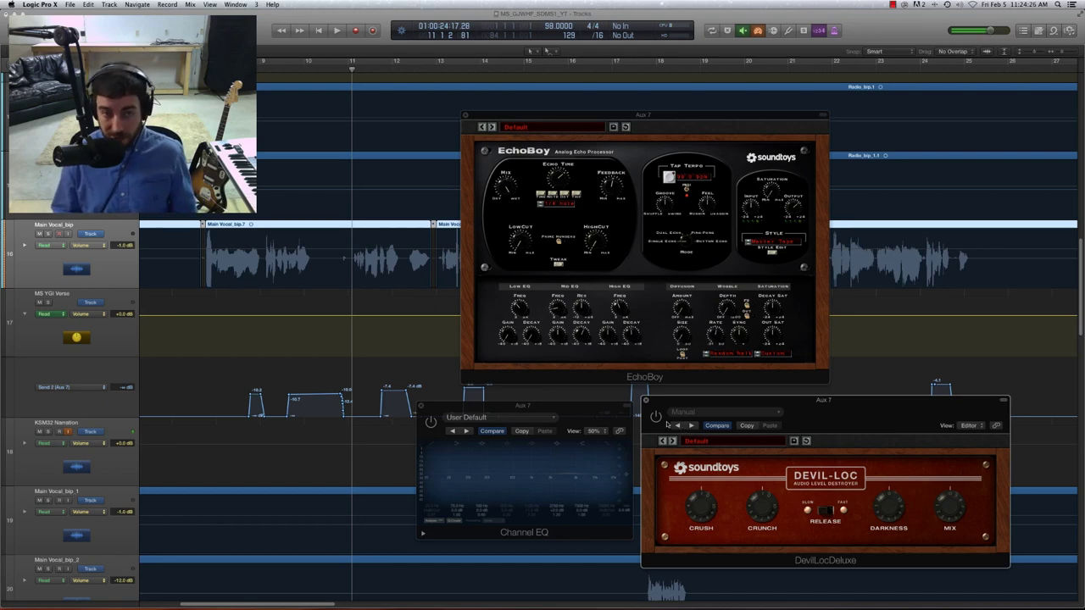
pyautogui.click(495, 285)
pyautogui.press('space')
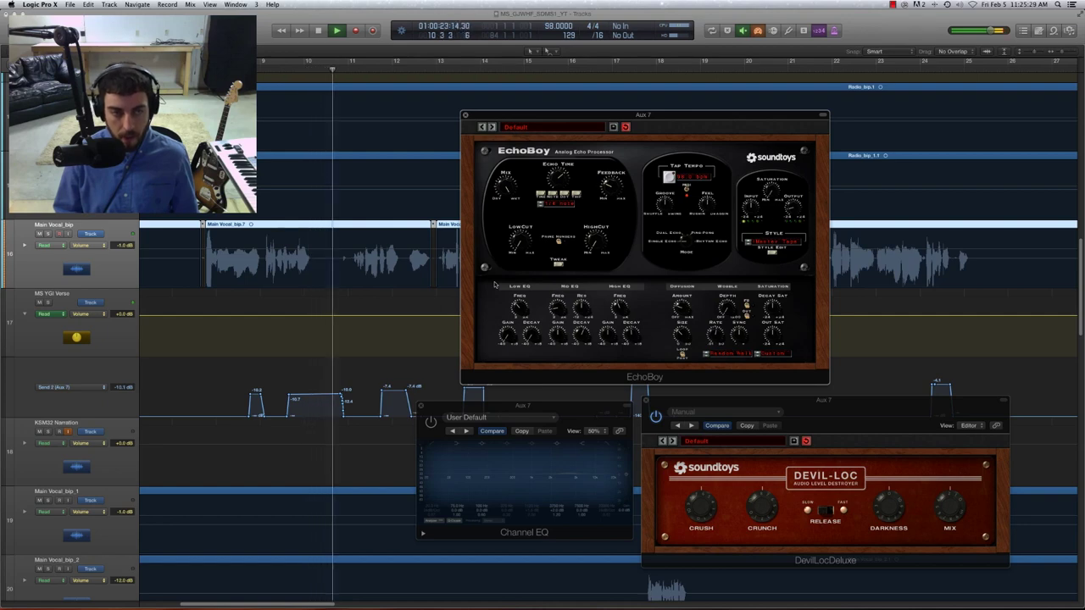
# - Sweep a Channel EQ high cut down to darken the echoes, then bypass the EQ to compare
pyautogui.click(598, 444)
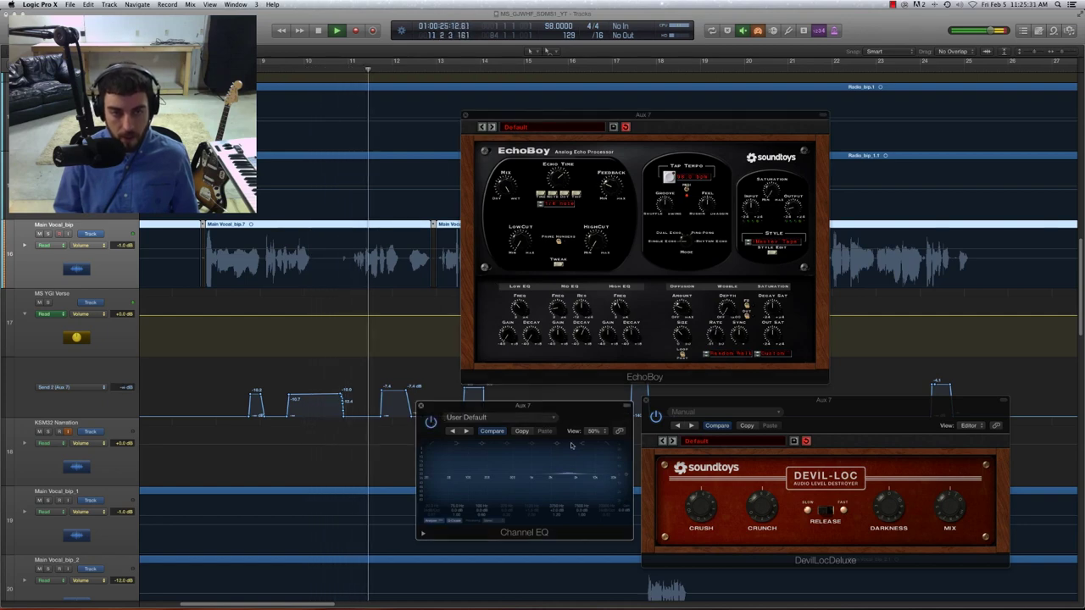
pyautogui.moveTo(606, 461); pyautogui.dragTo(521, 496)
pyautogui.press('space')
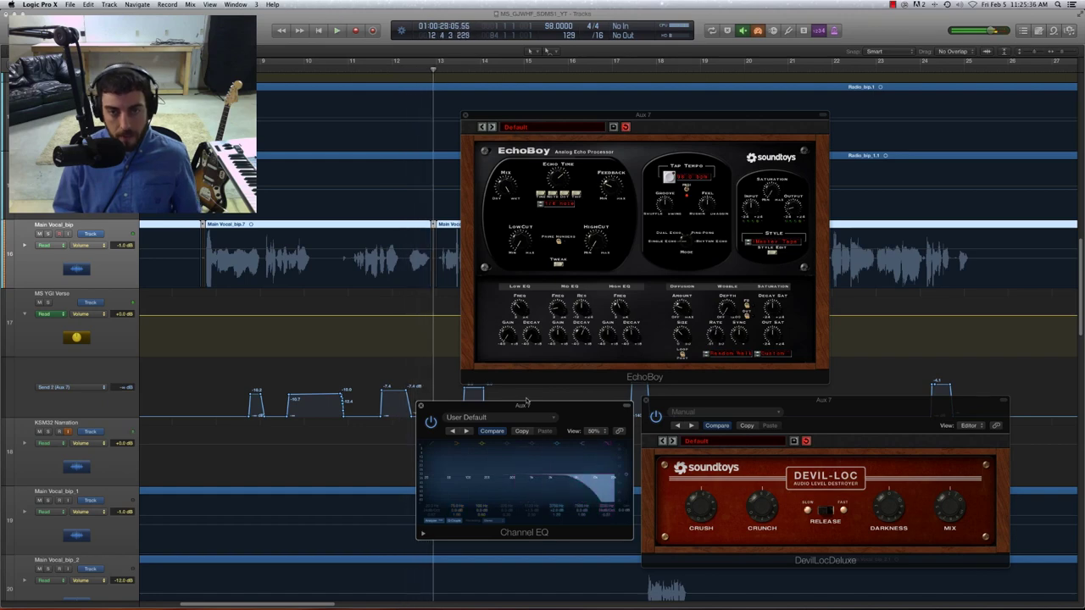
pyautogui.click(431, 422)
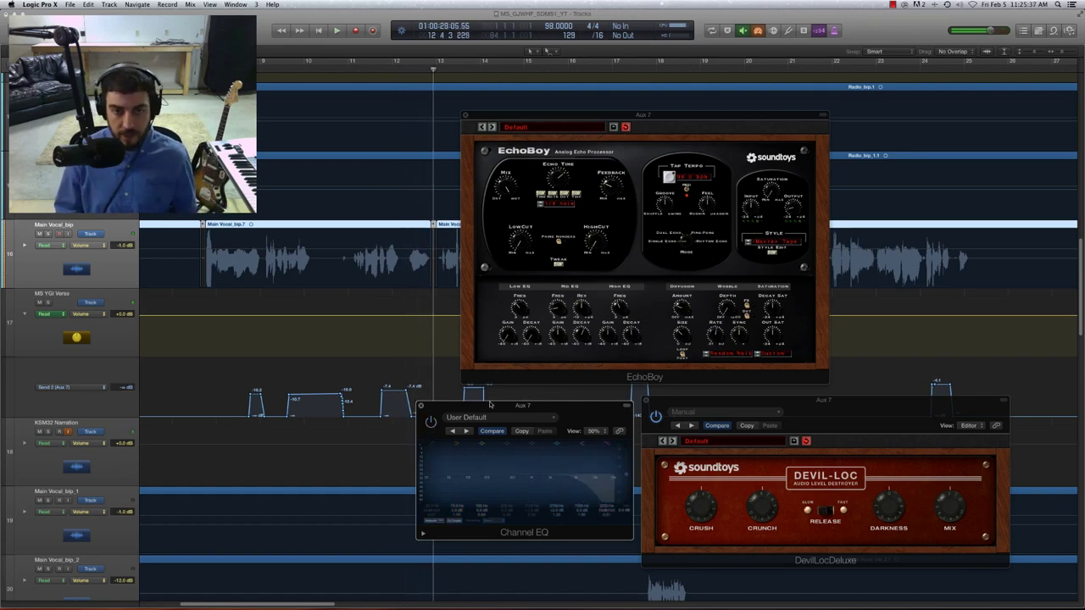